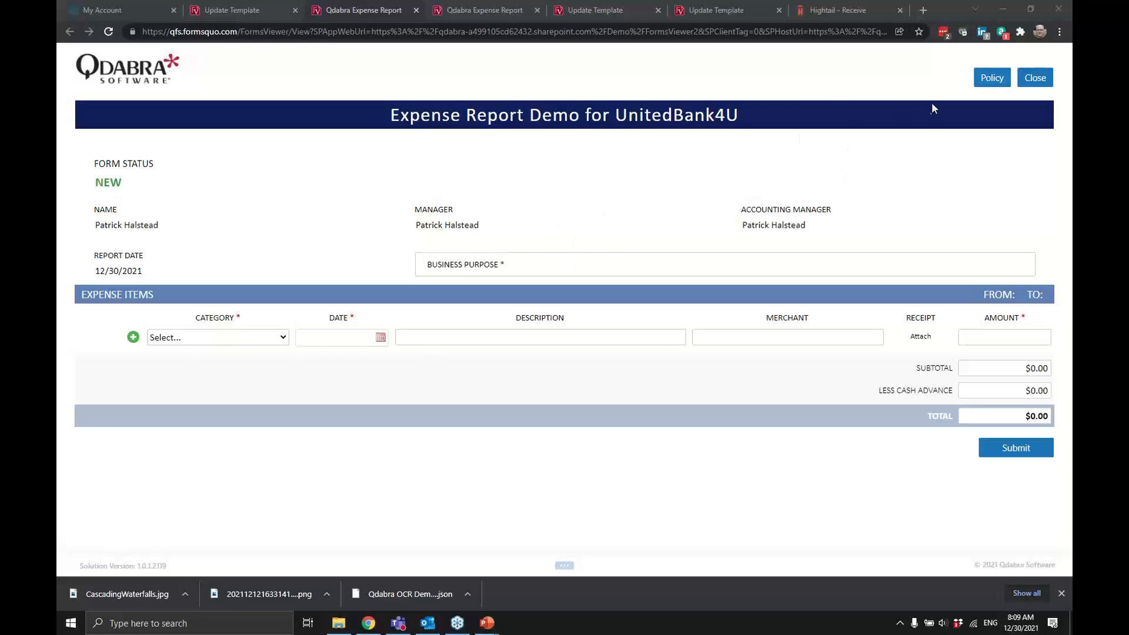
Restore the browser window down and resize it so the whole expense report form fits beside the desktop.
click(1030, 9)
drag(1019, 58, 871, 57)
drag(727, 527, 843, 590)
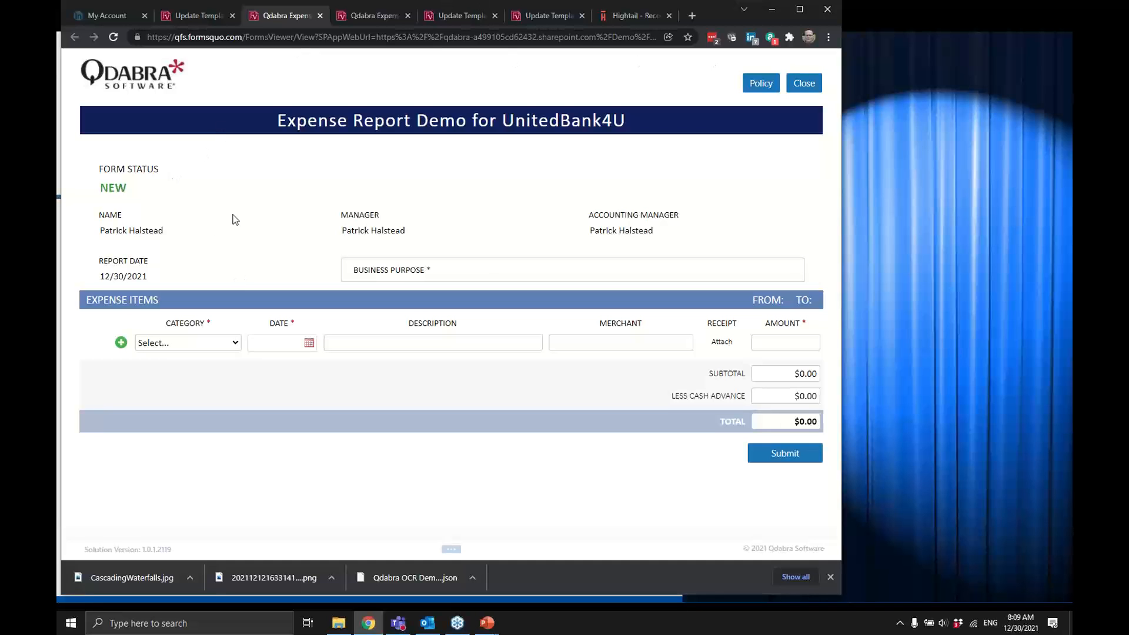
Set the first expense item's category to Office supplies and enter "Webinar demo" as the business purpose.
click(222, 346)
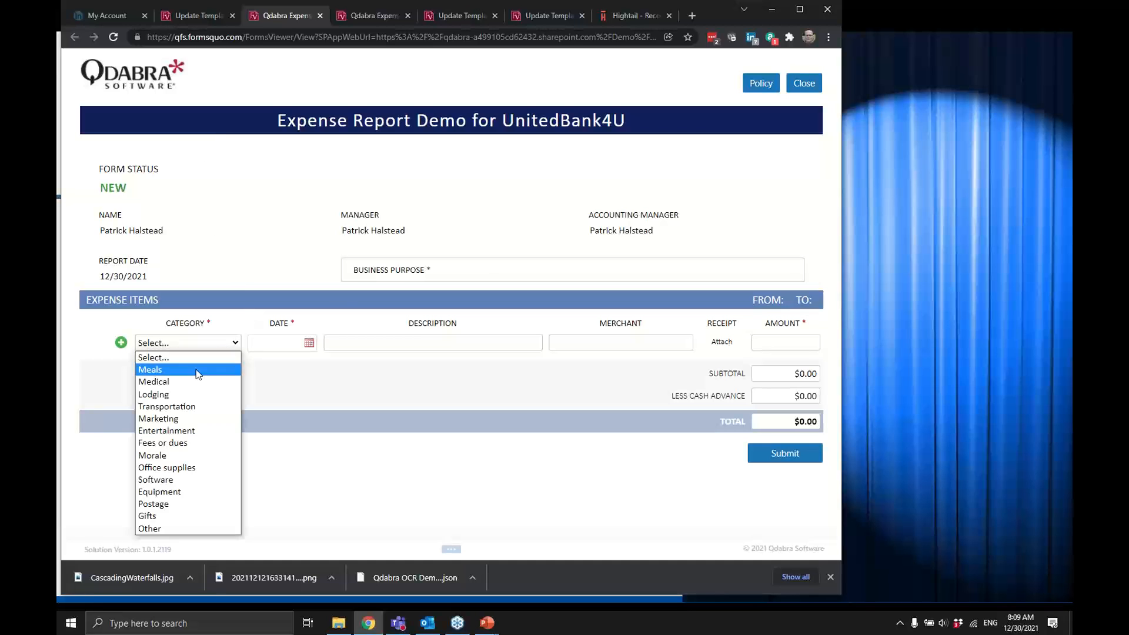
click(196, 468)
click(501, 278)
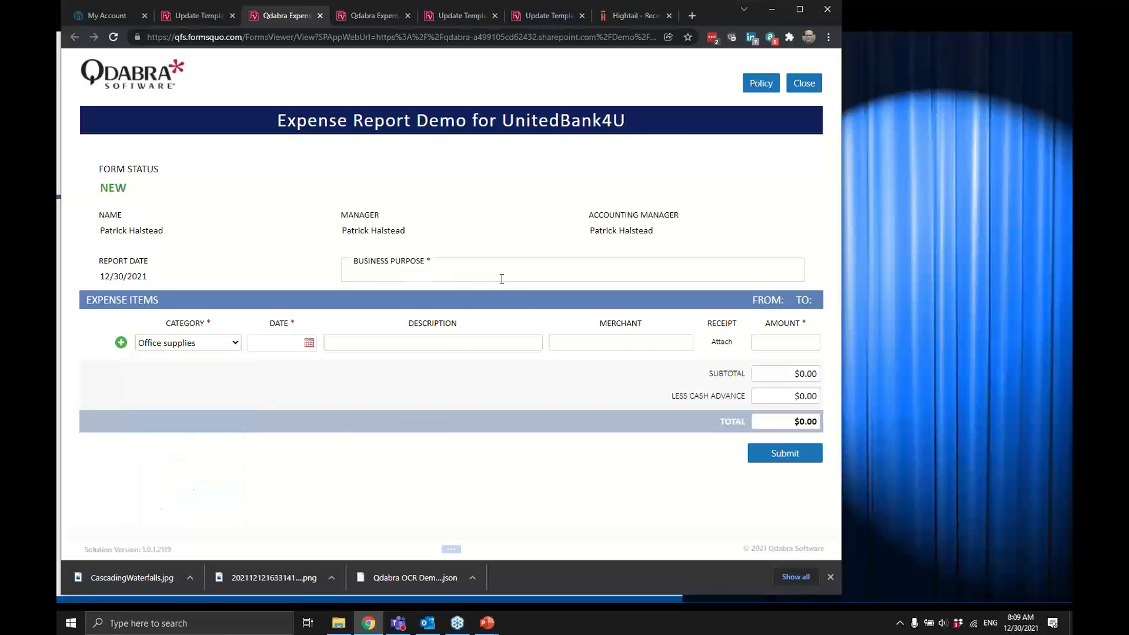
text(Webinar demo)
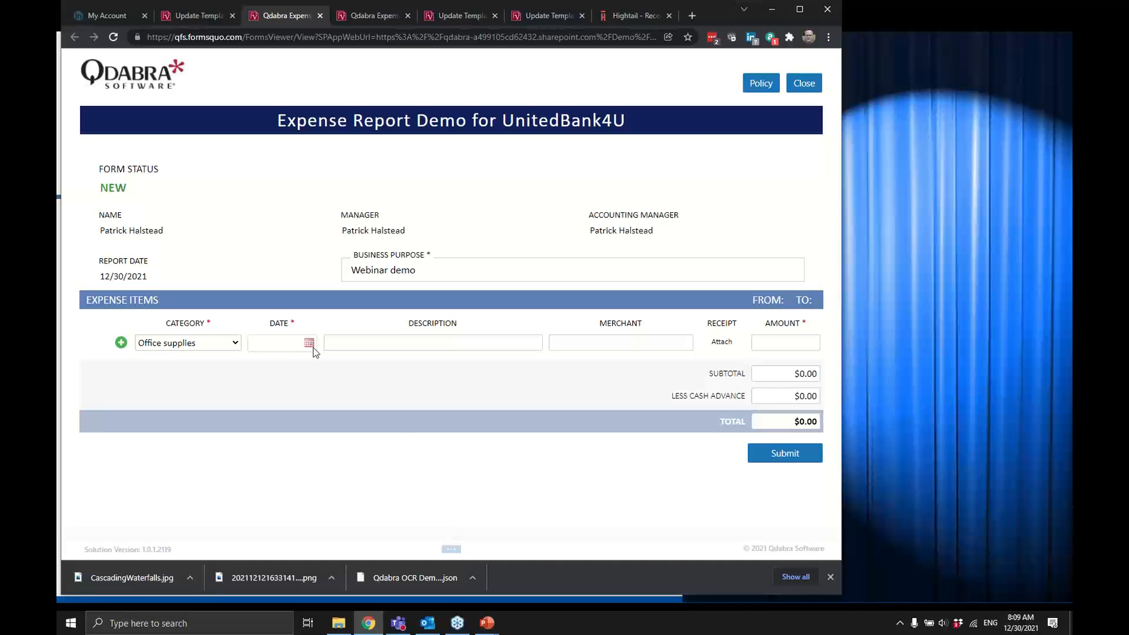
Fill in the first expense item with date 12/30/2021, description "Repair" and merchant "East Repair".
click(313, 347)
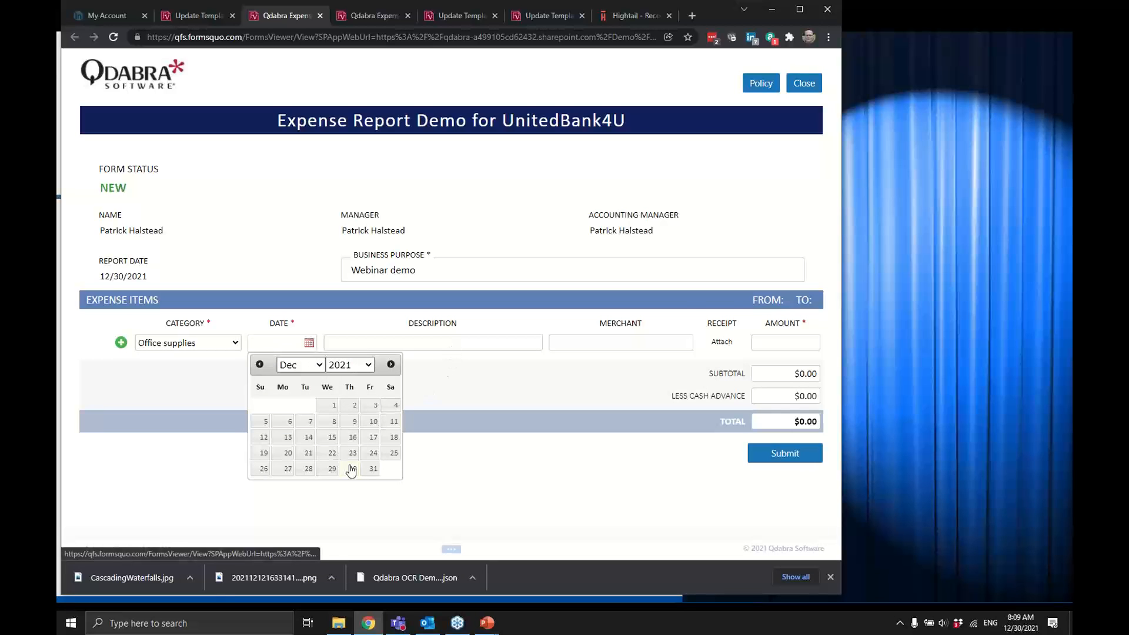
click(353, 468)
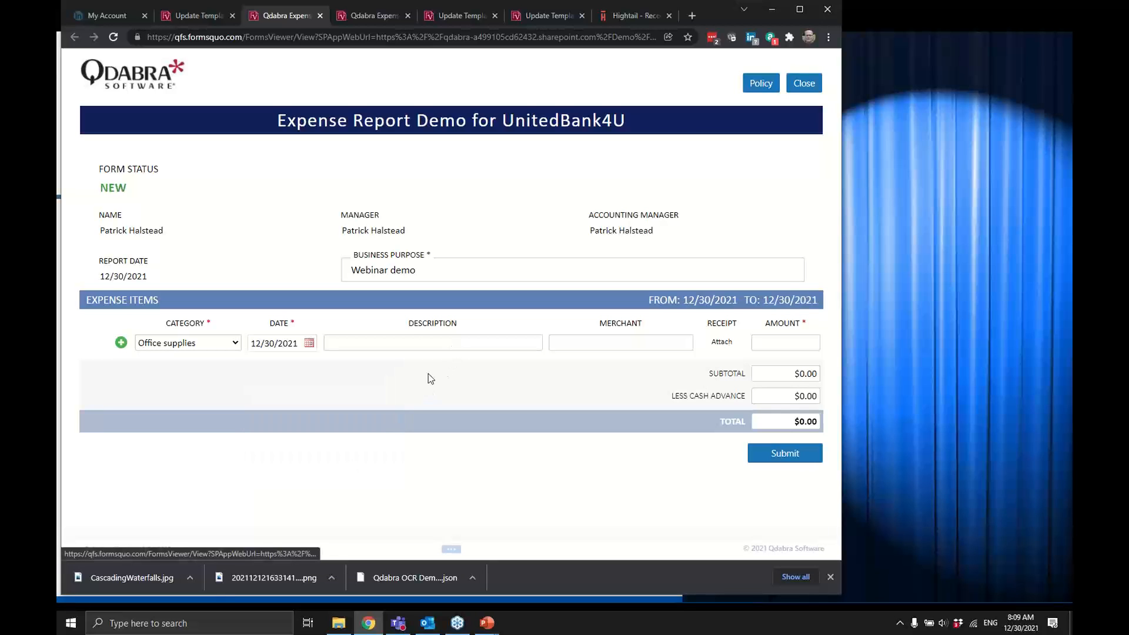
click(447, 344)
text(Repai)
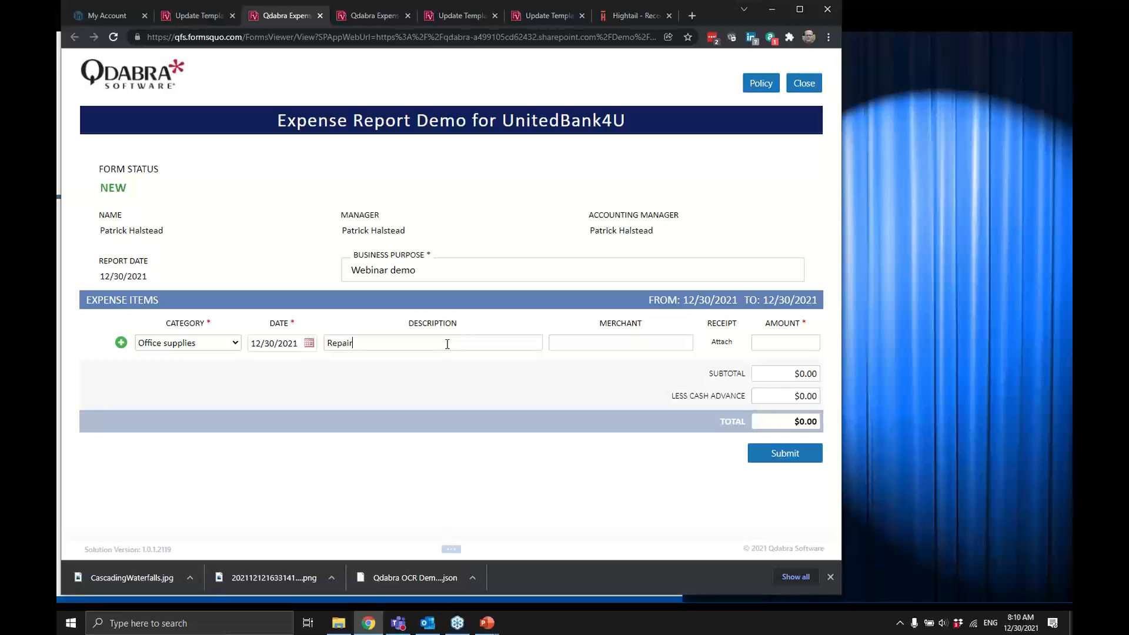
text(East Repa)
Attach East Repair Receipt.png from the Dropbox folder Webinars > 2021-12-30 - Image Scaling as the first item's receipt.
click(724, 344)
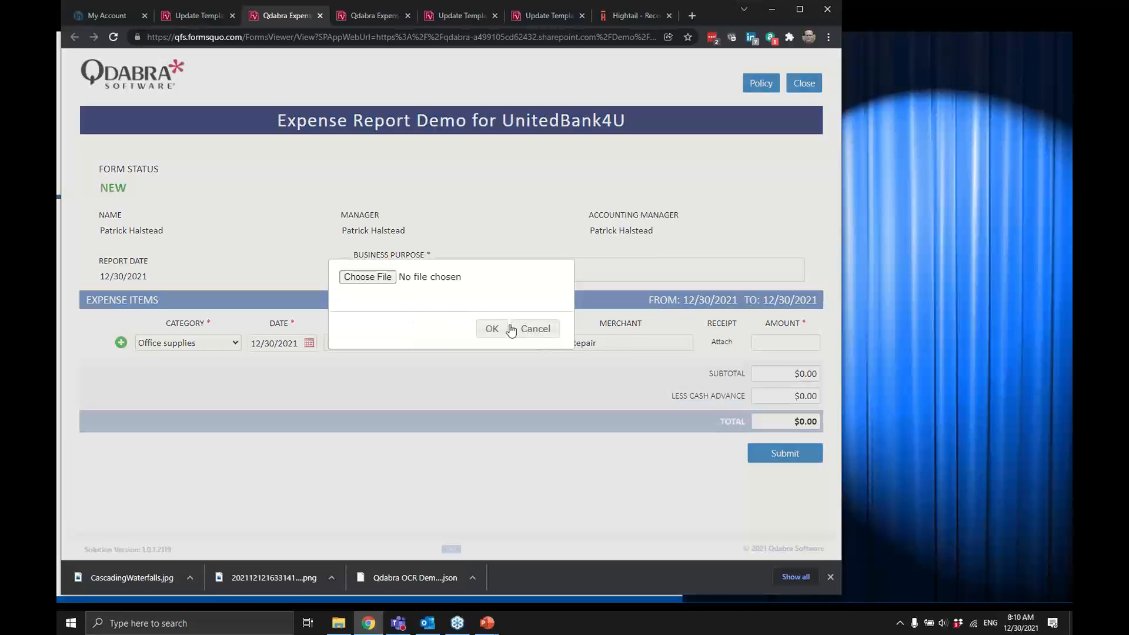
click(398, 278)
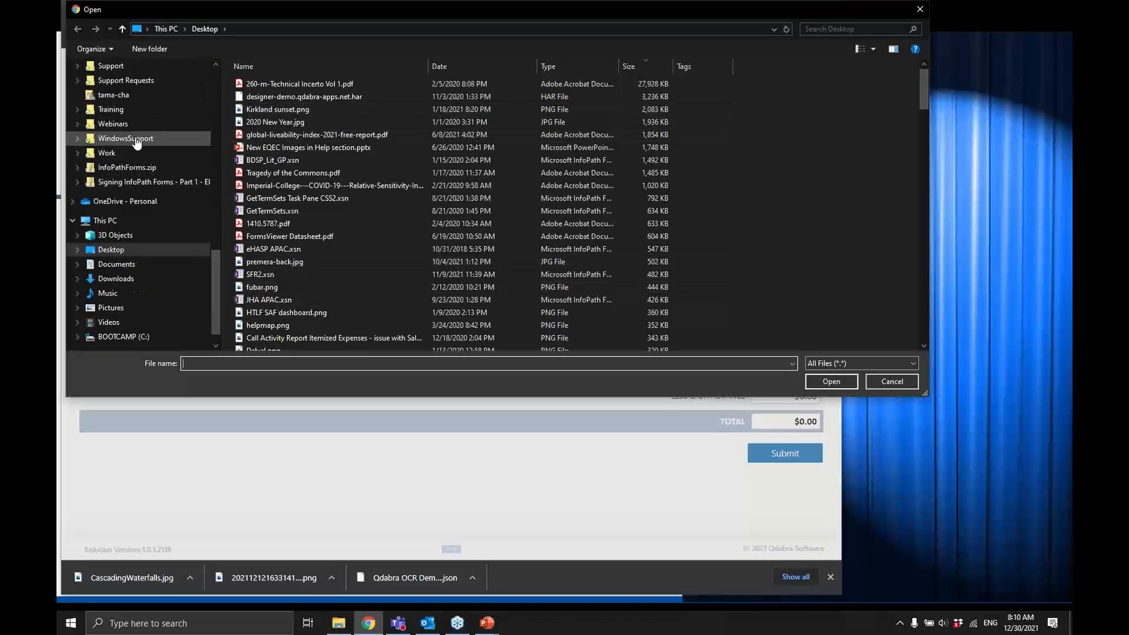
click(137, 123)
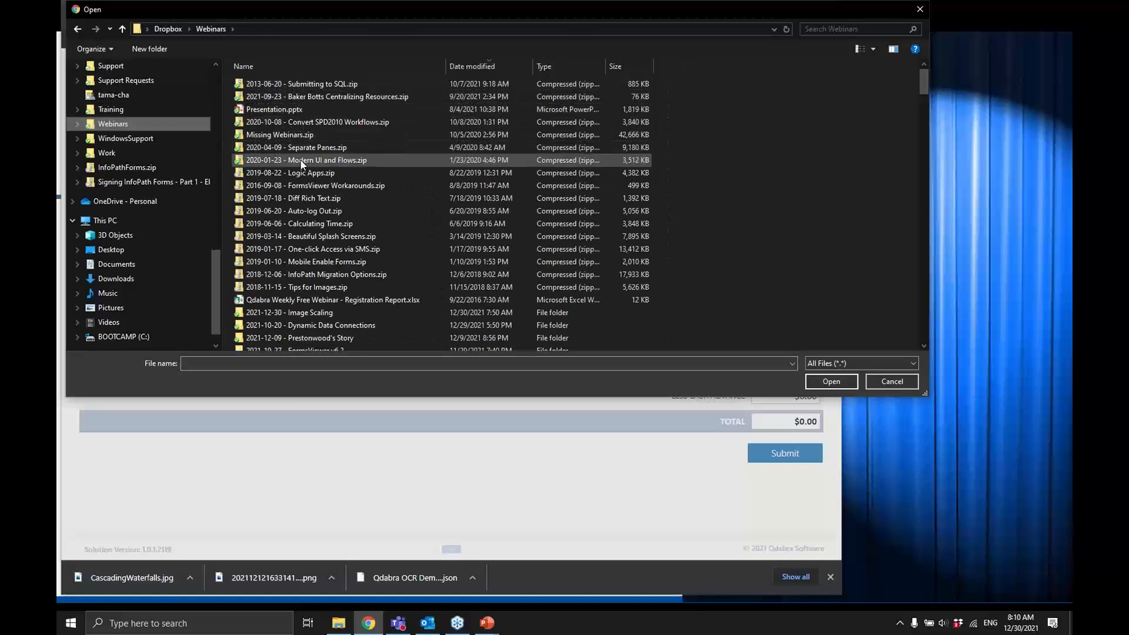
click(318, 314)
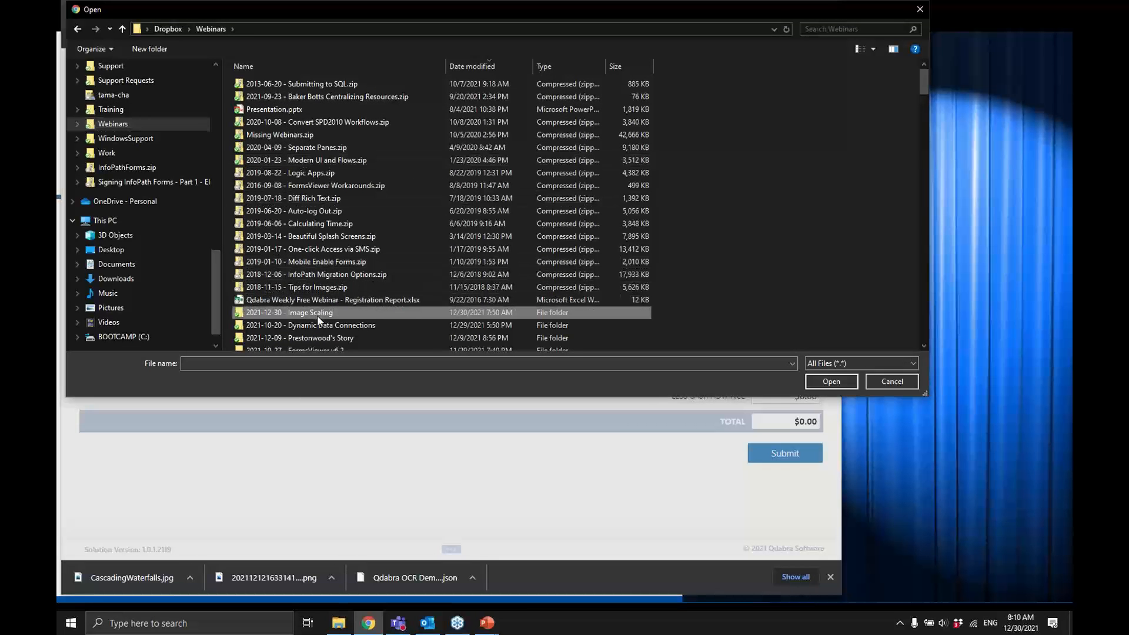
double_click(316, 315)
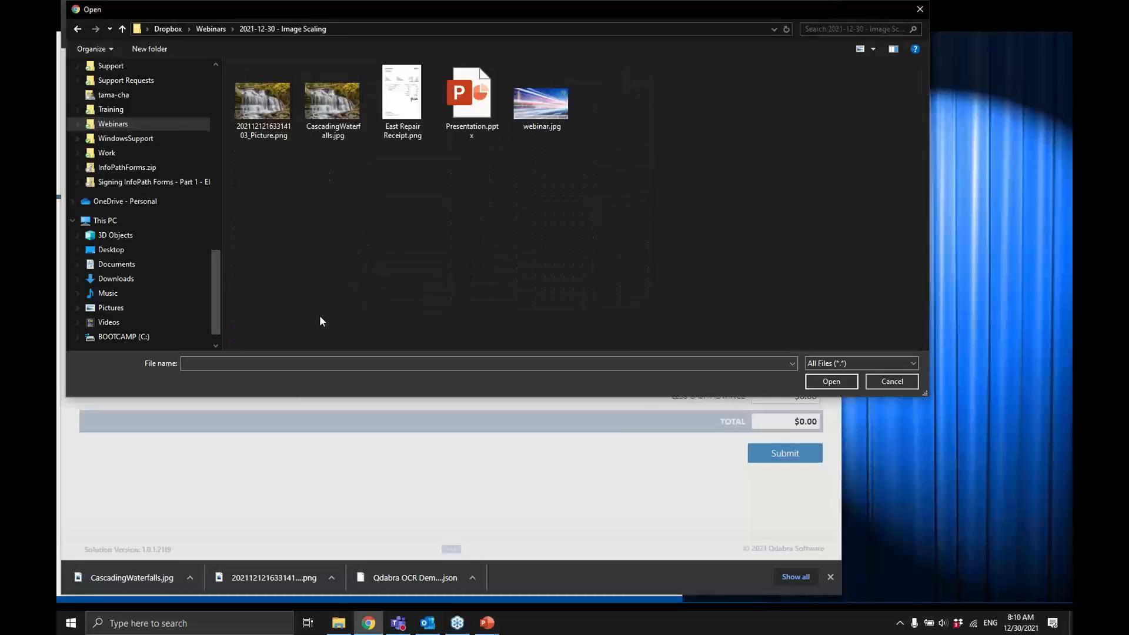
double_click(393, 103)
click(494, 327)
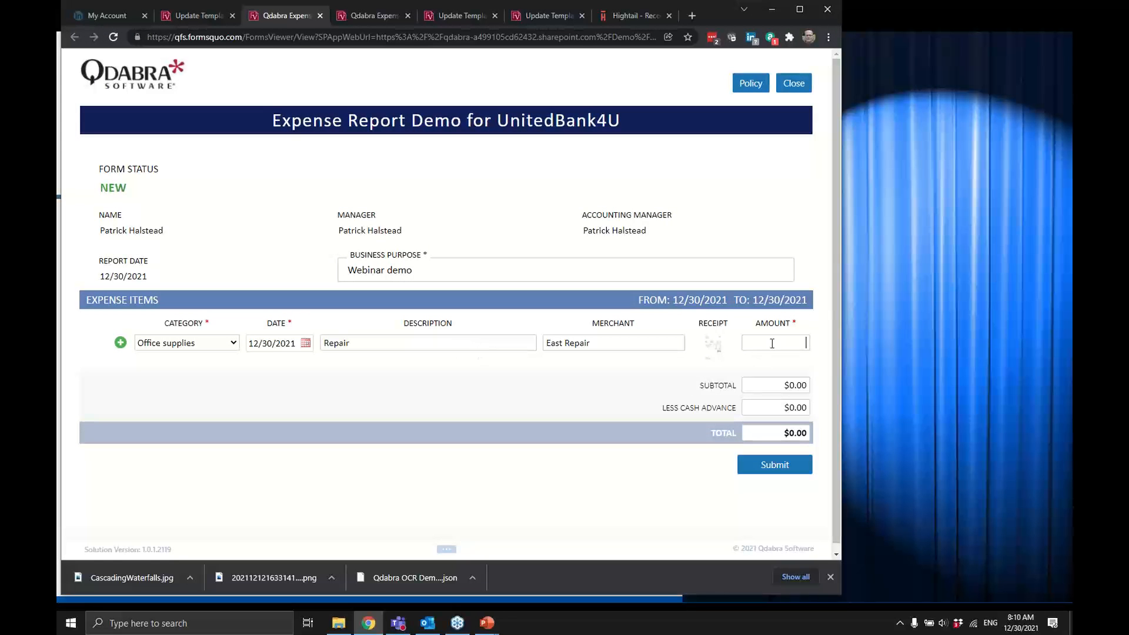
Set the first expense item's amount to 120 and add a second expense row.
text(120)
key(Tab)
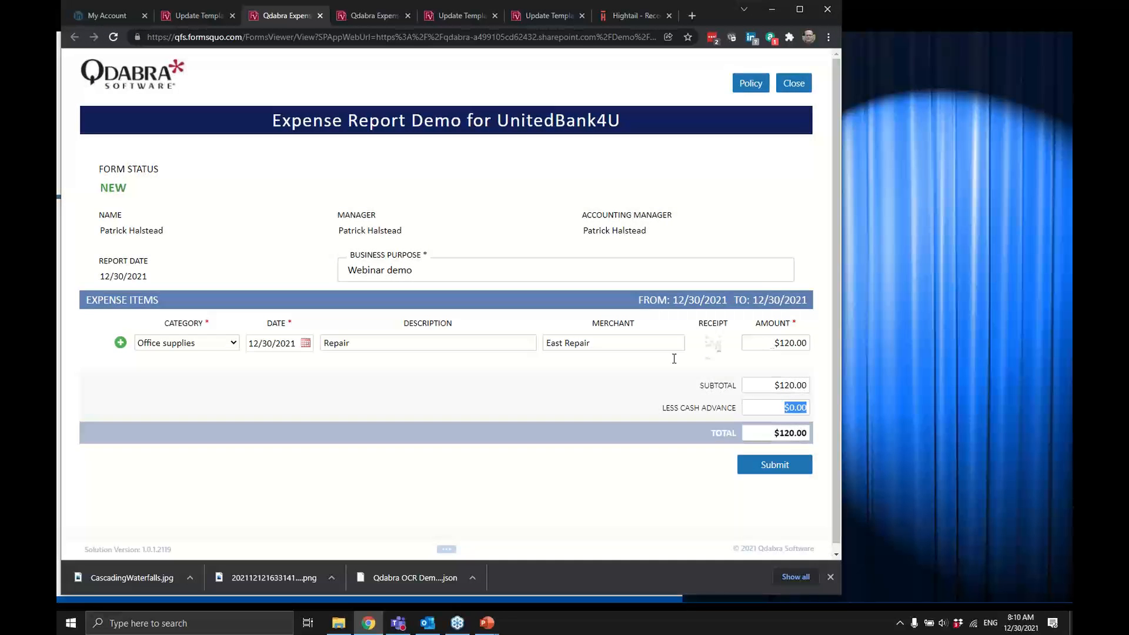
scroll(280, 399, down, 1)
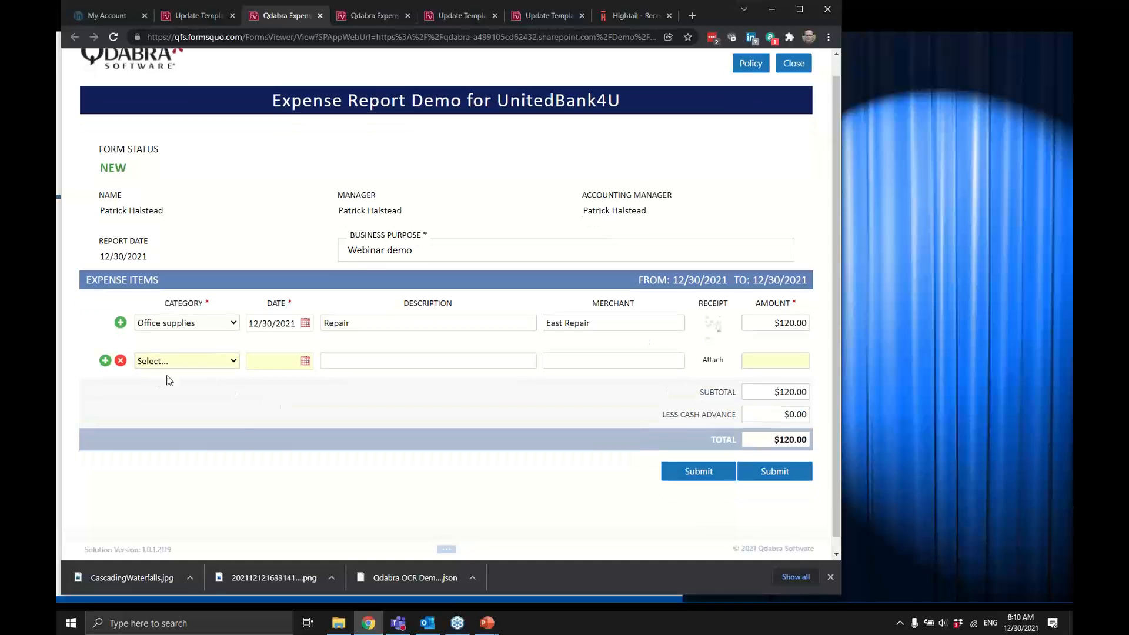
Set the second expense item's category to Office supplies and its date to 12/30/2021.
click(214, 361)
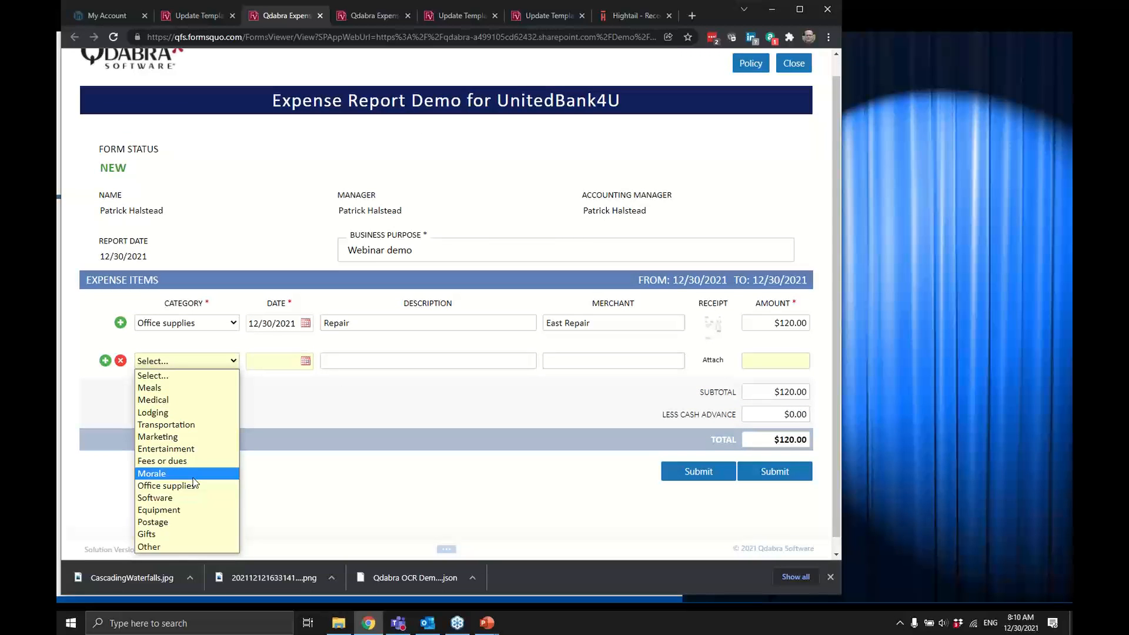
click(194, 485)
click(303, 365)
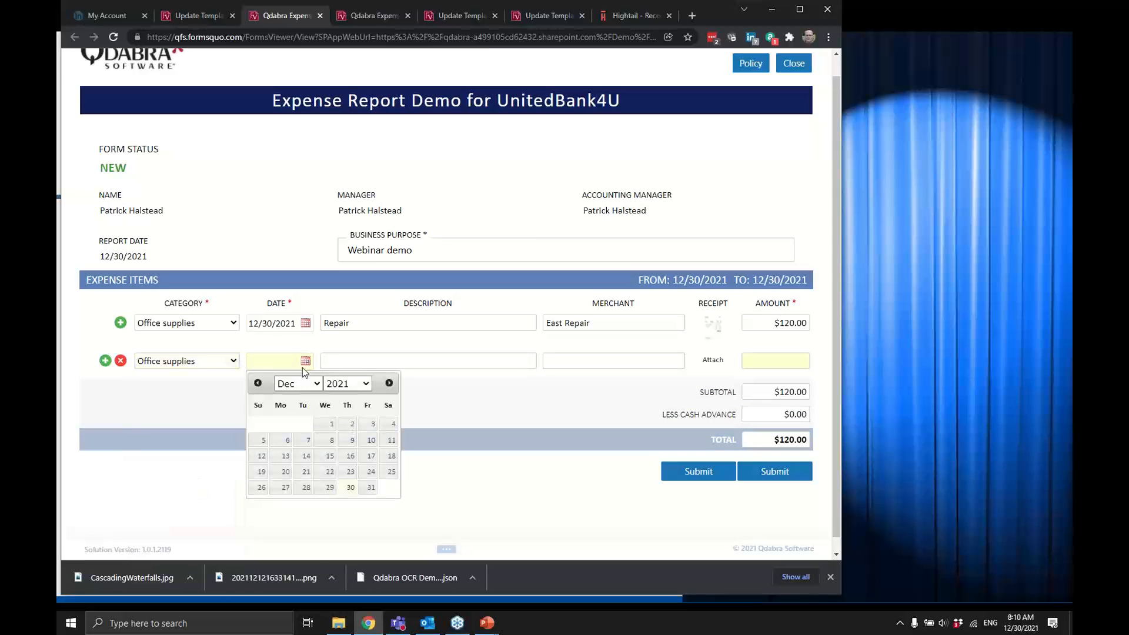
click(350, 487)
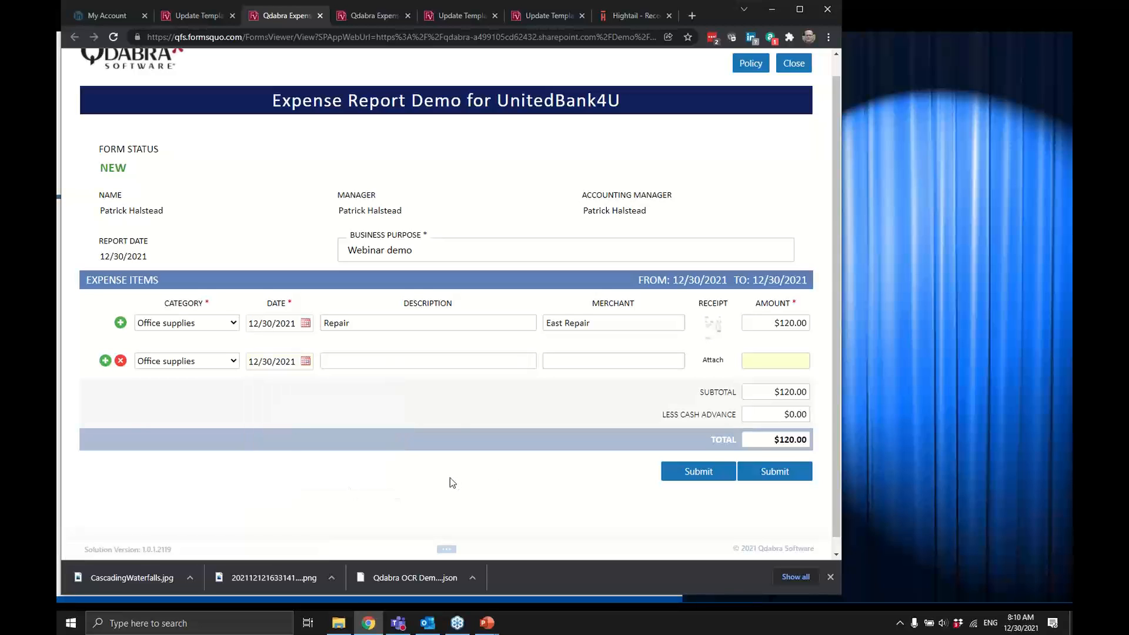
Enter "Random Image" as the second item's description and "Waterfall" as its merchant.
click(455, 359)
text(Random)
text( Imav)
text(e)
key(Tab)
text(Waterfall)
key(Tab)
Attach CascadingWaterfalls.jpg from the Image Scaling folder as the second item's receipt.
click(719, 368)
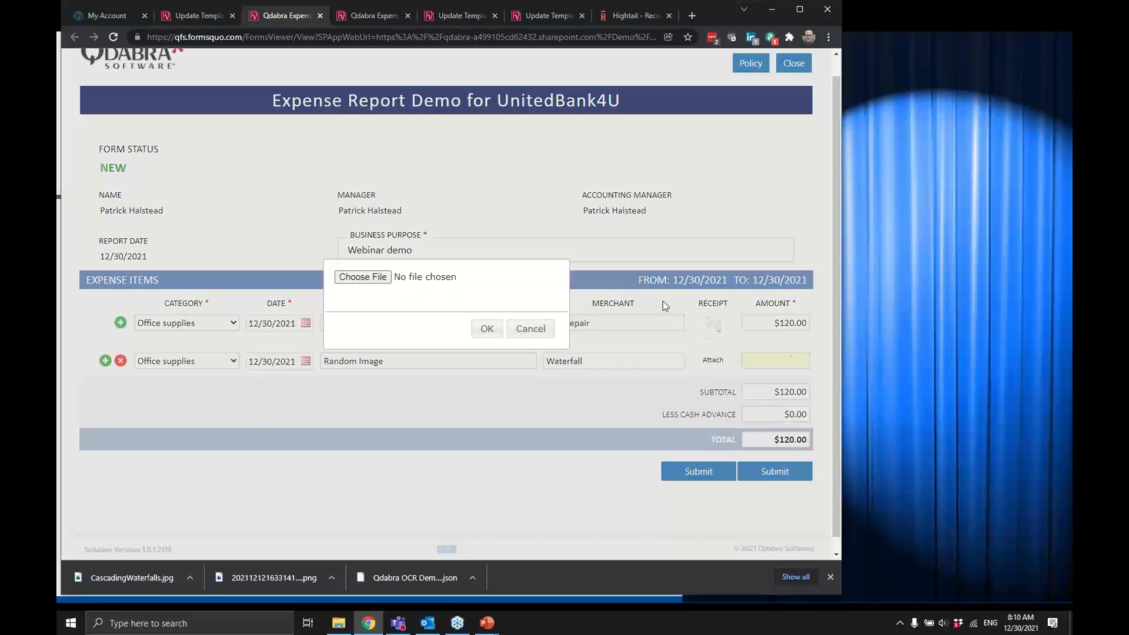
click(390, 277)
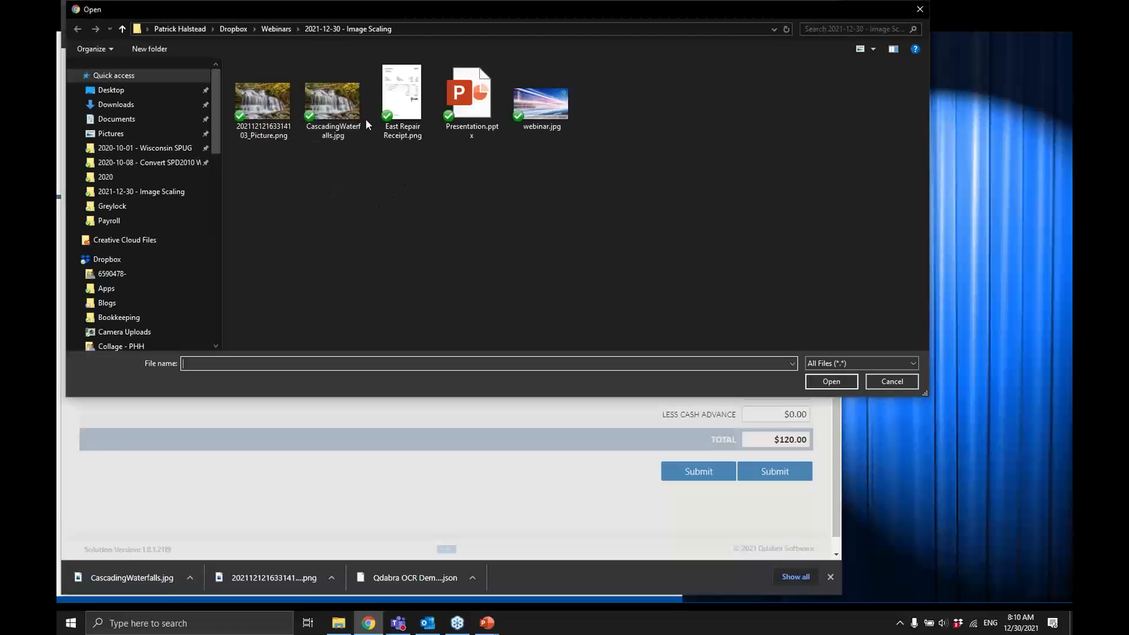
double_click(332, 103)
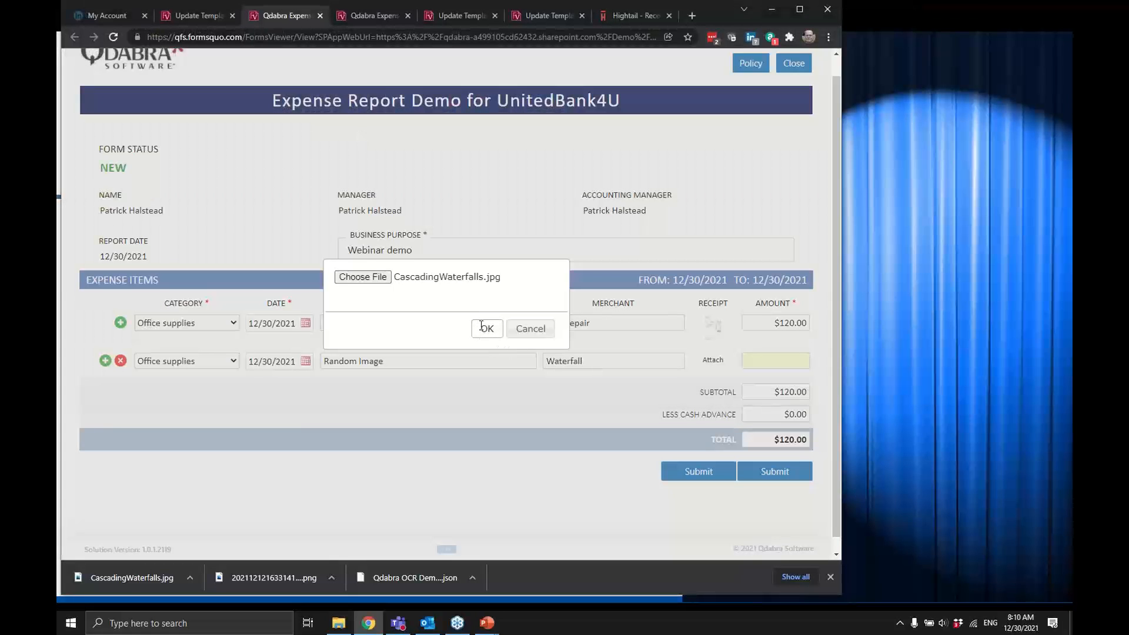
click(486, 328)
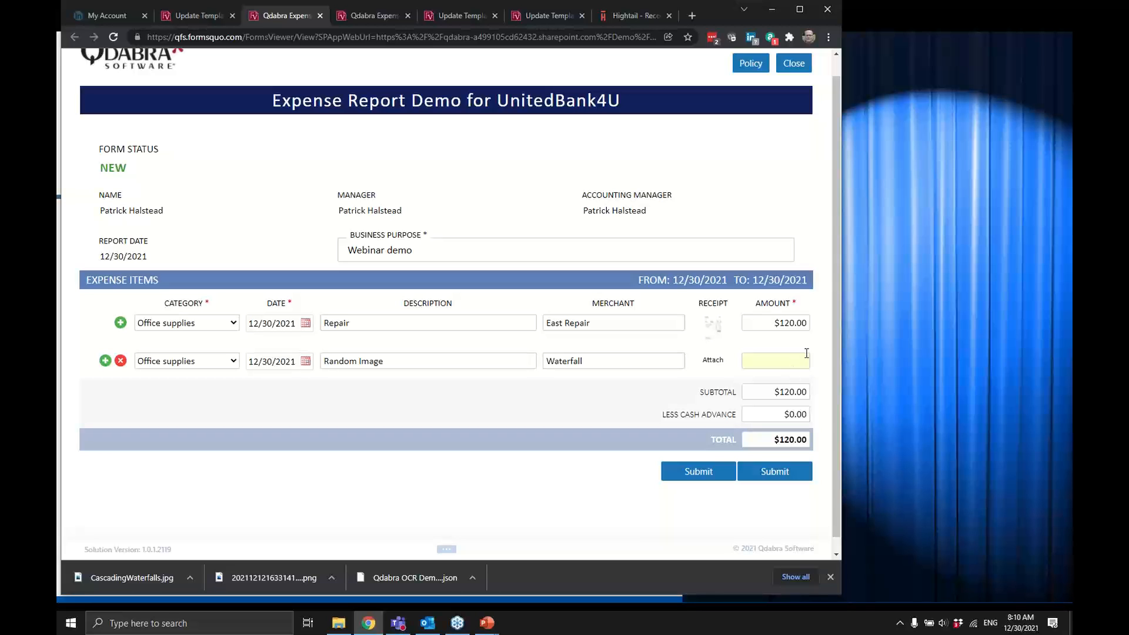
Set the second expense item's amount to 0 and remove the empty third row.
text(0)
key(Tab)
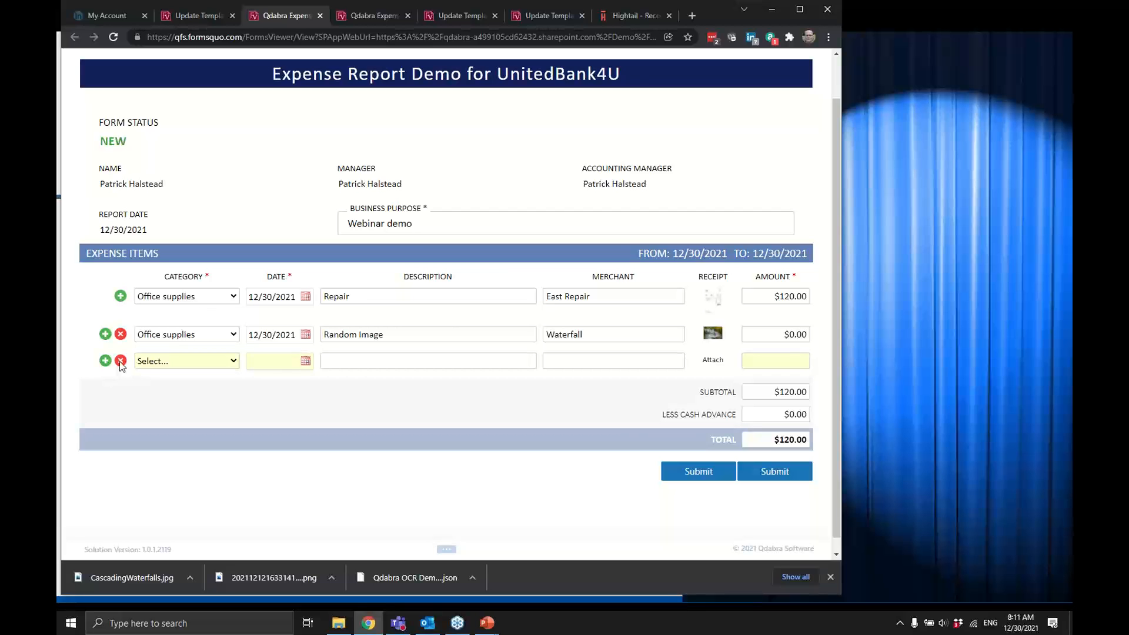
click(121, 361)
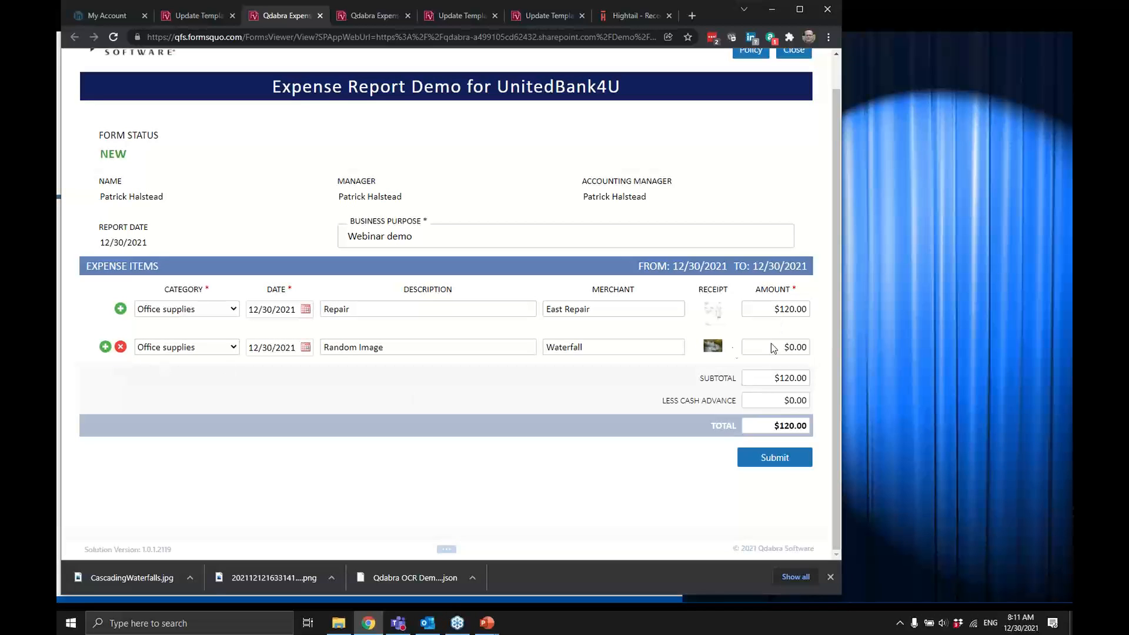
Switch to File Explorer and show the Image Scaling folder in Details layout to check the image file sizes.
click(341, 624)
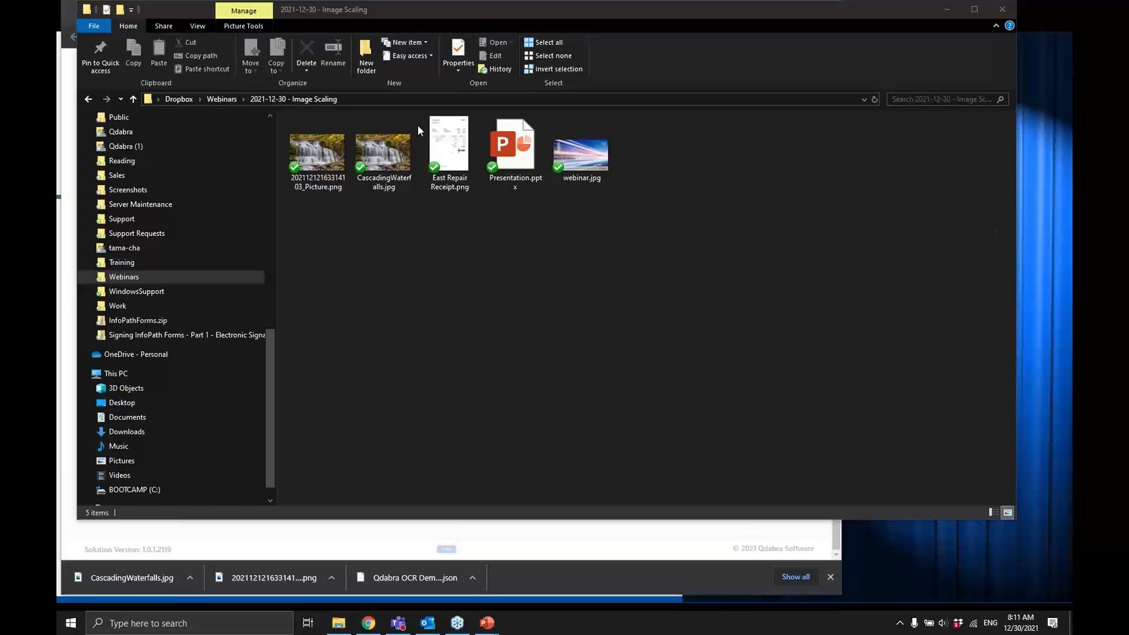
click(197, 32)
click(197, 27)
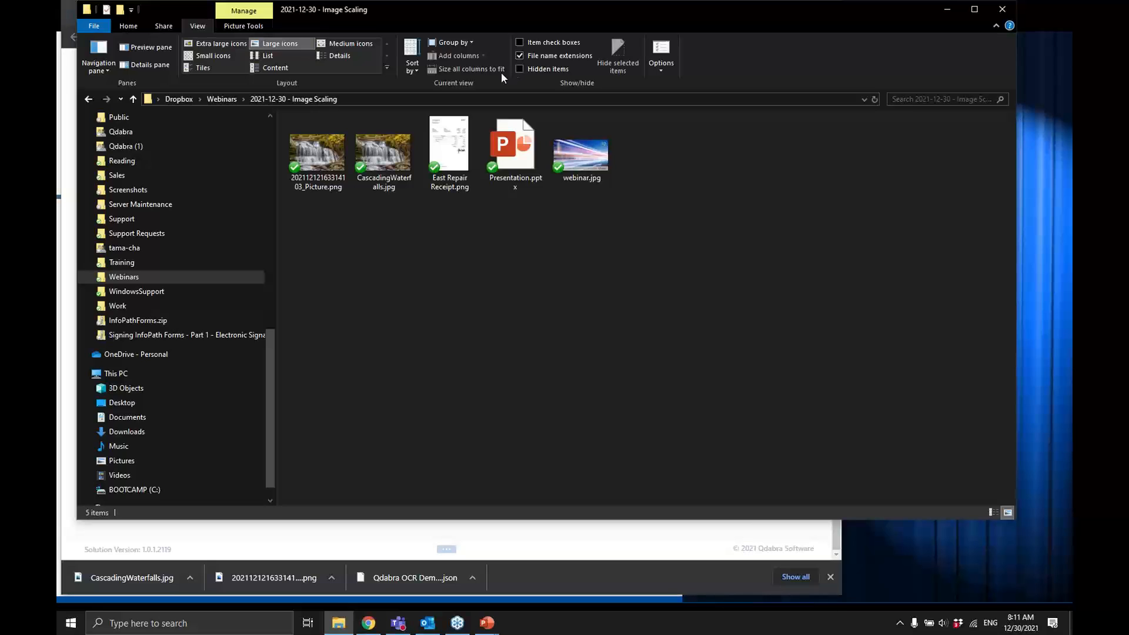
click(345, 57)
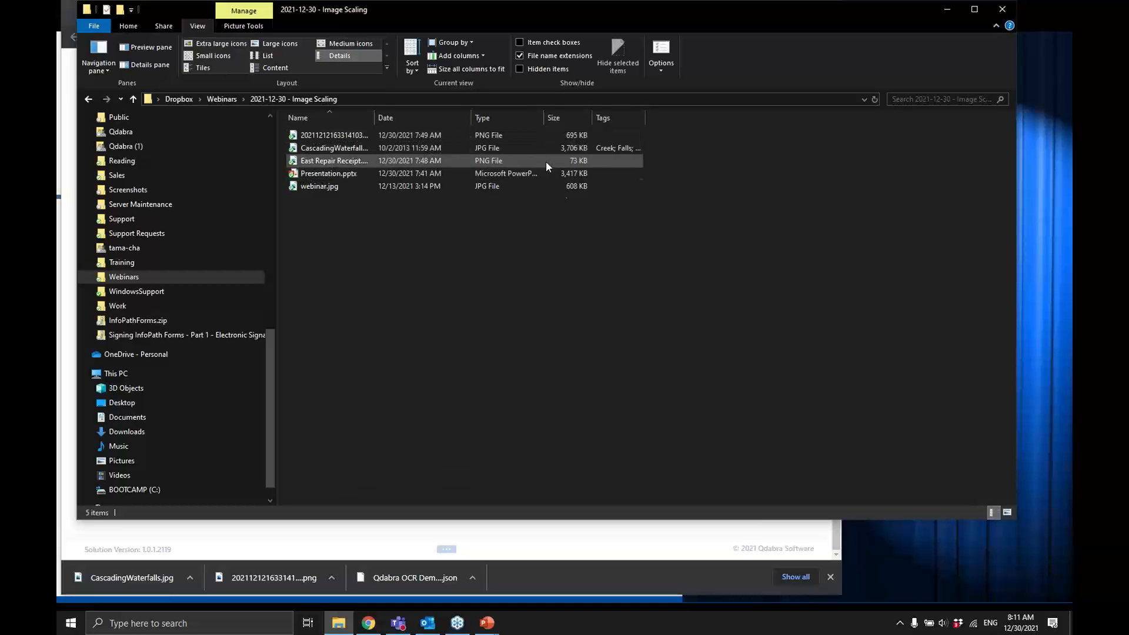
Return to the expense report in the browser and submit it.
key(alt+Tab)
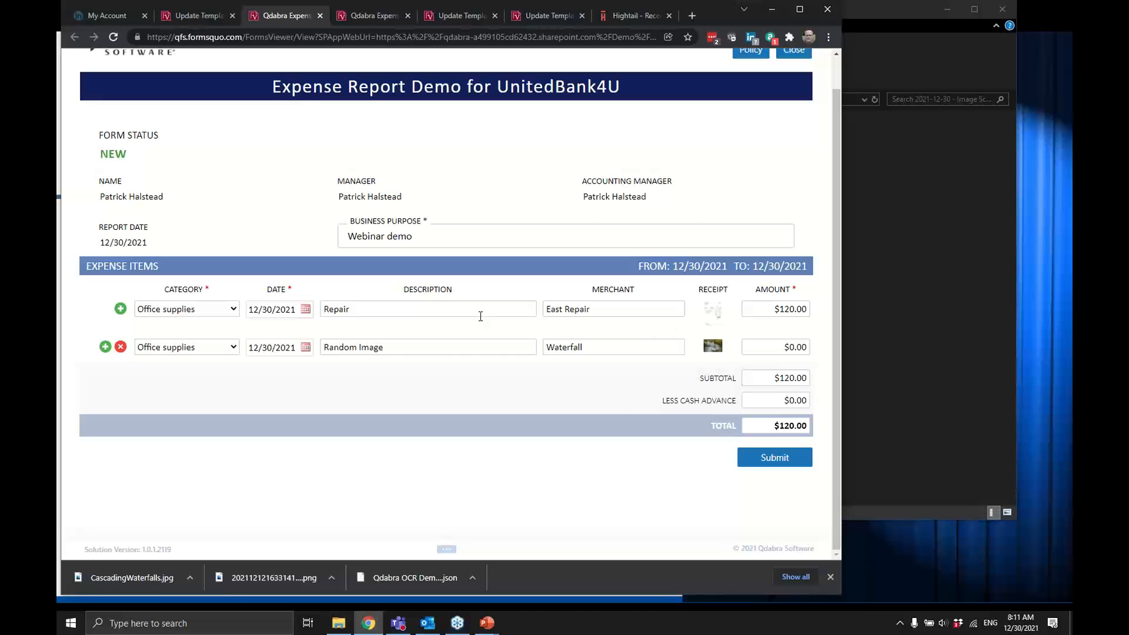
scroll(495, 284, up, 1)
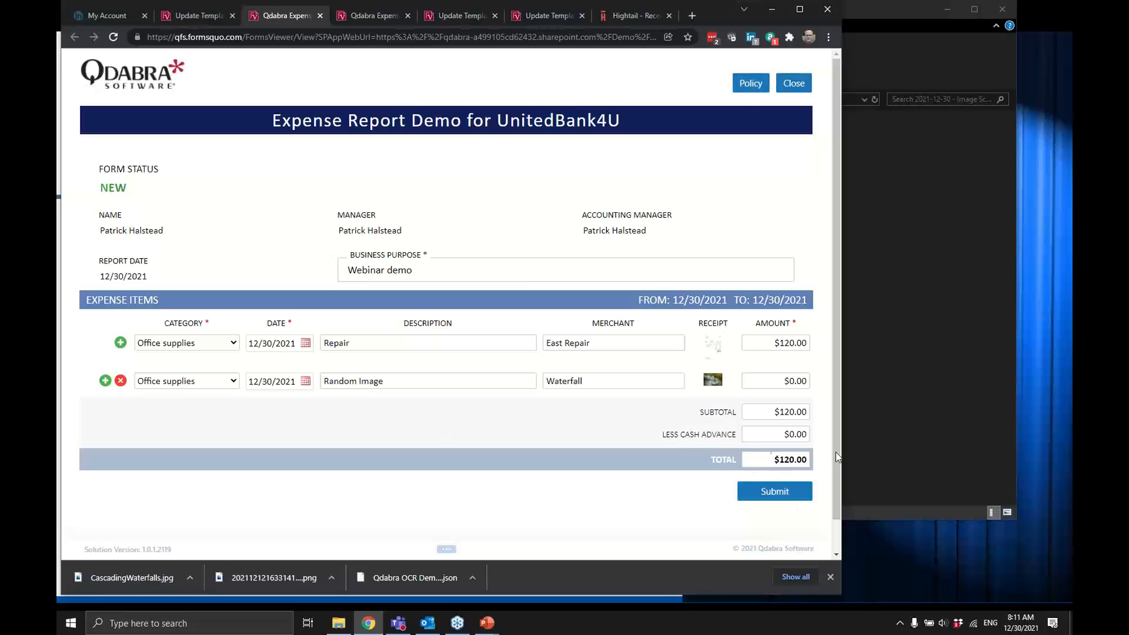
click(774, 491)
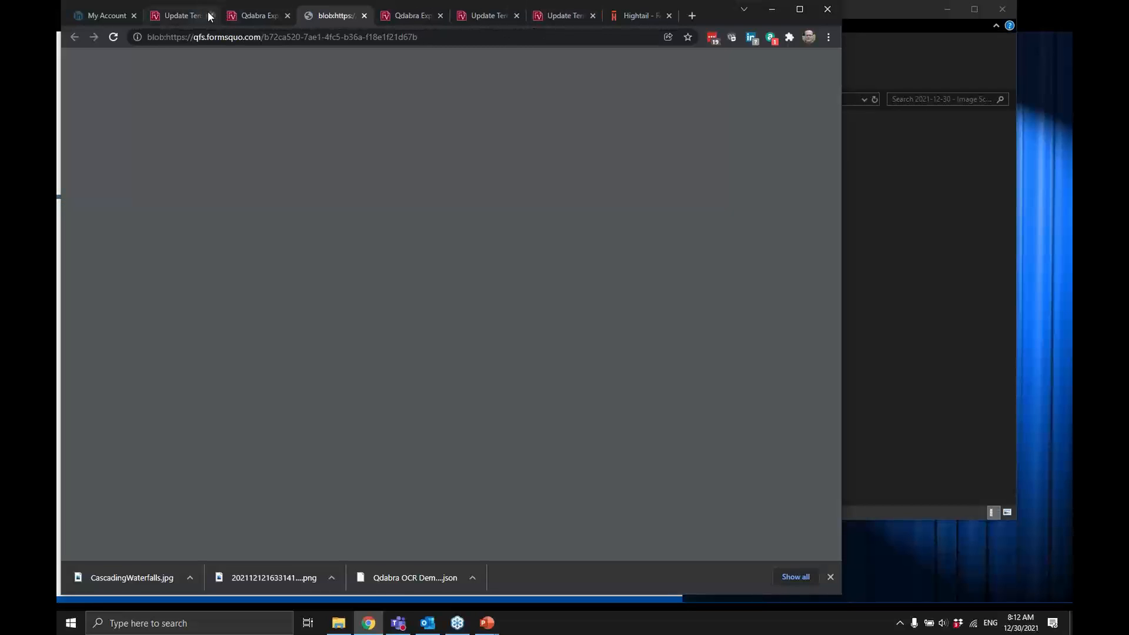
Examine the report and receipt image pages of the generated PDF, and close it.
click(259, 16)
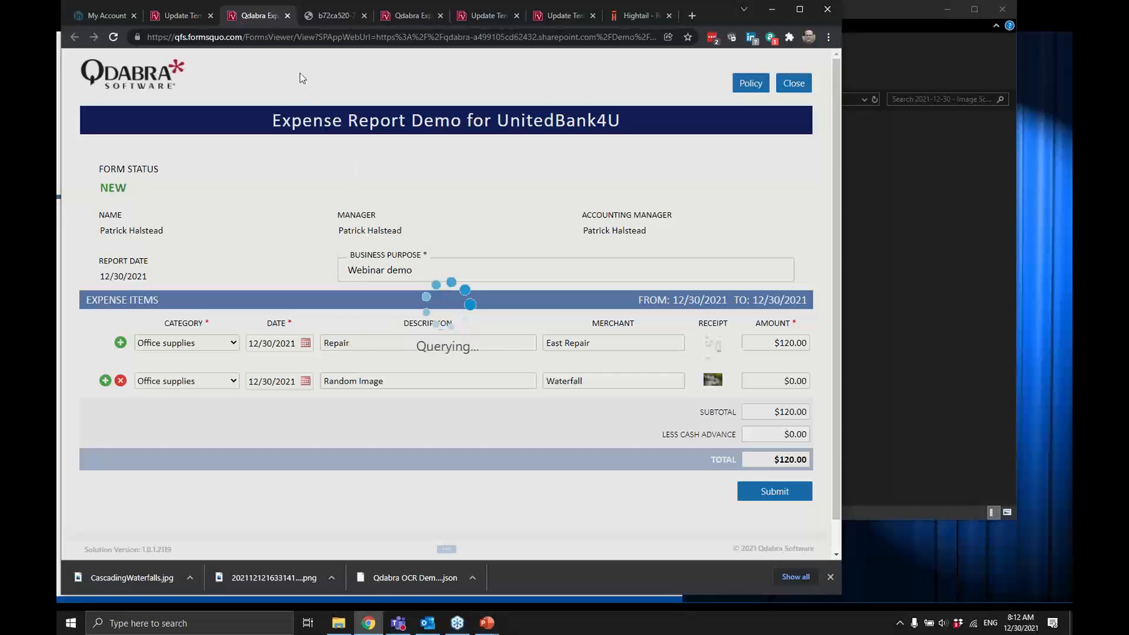
click(312, 15)
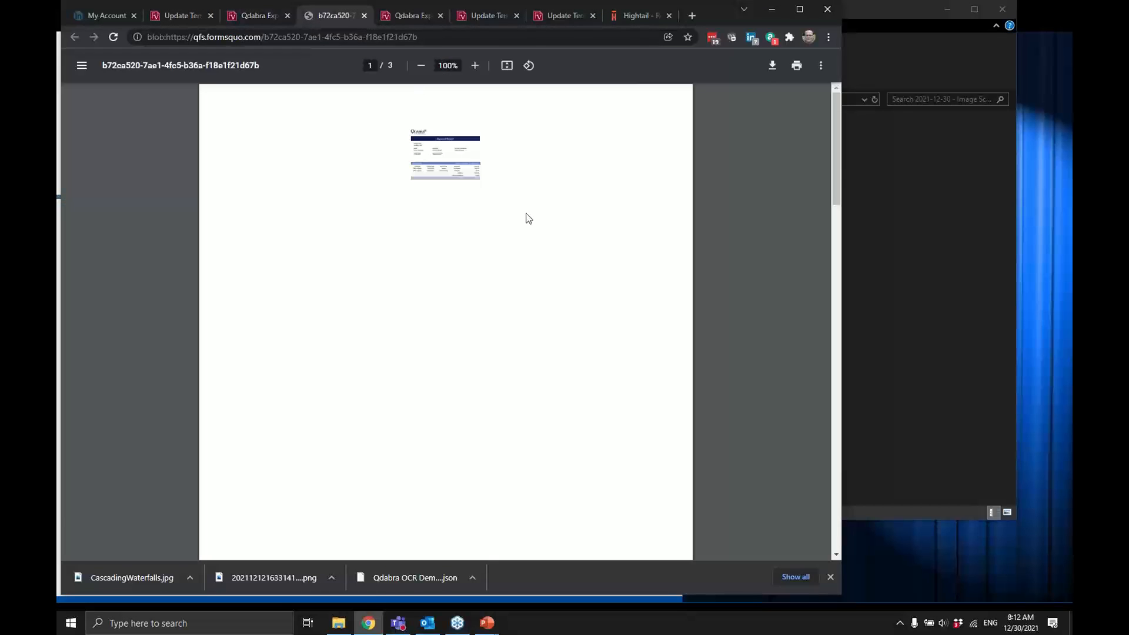
scroll(838, 480, down, 14)
click(838, 481)
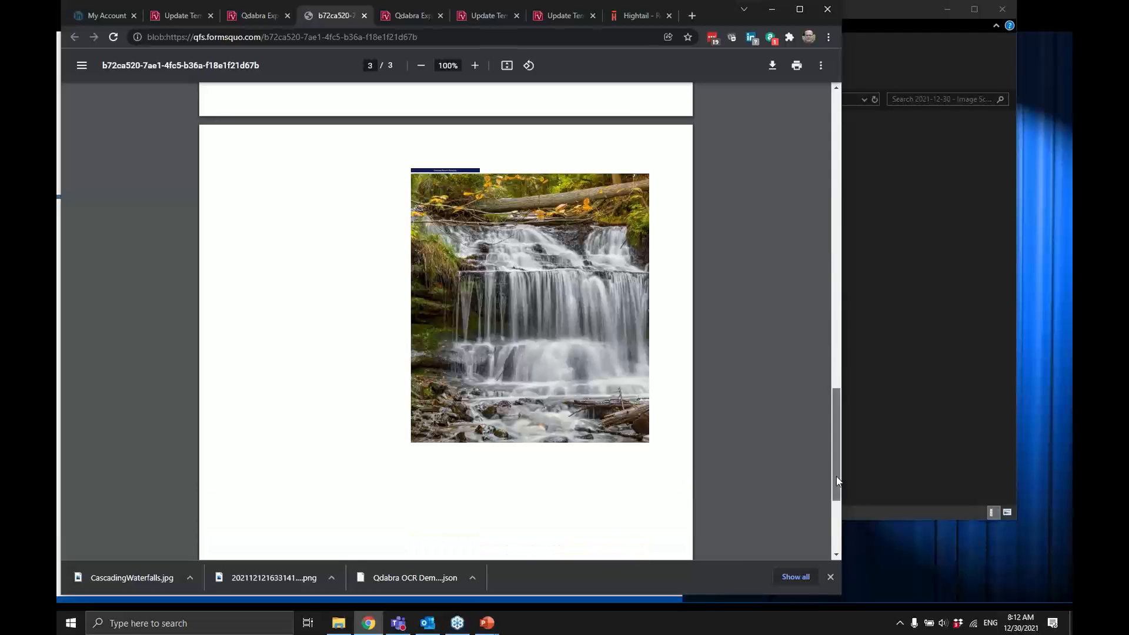
drag(838, 479, 758, 91)
key(ctrl+w)
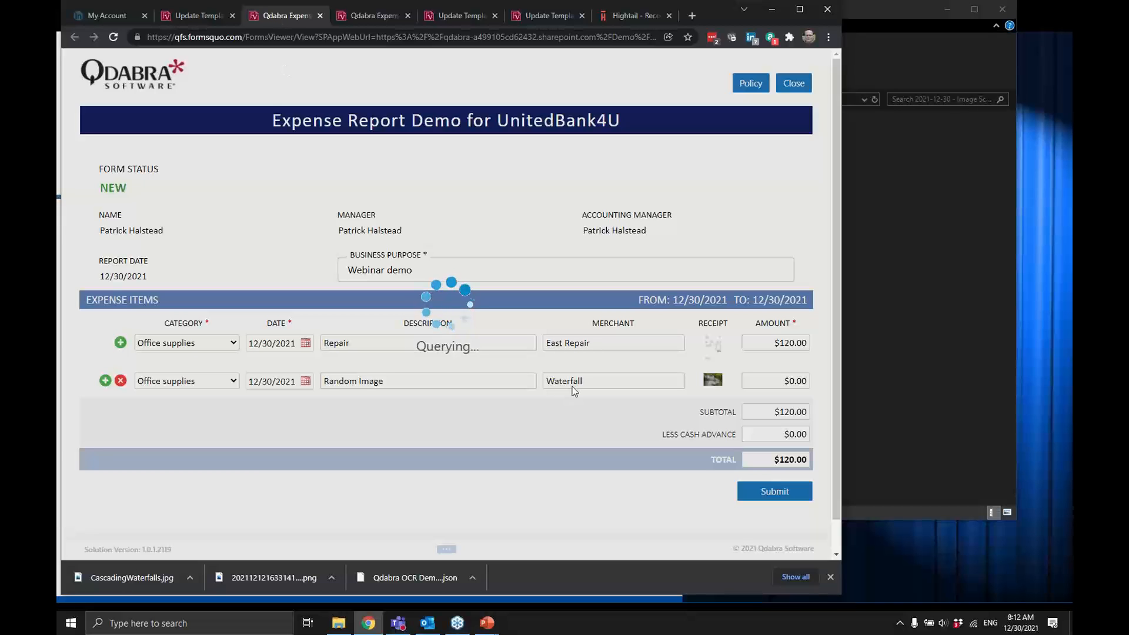
Open a new blank expense report form from the Update Template page.
click(182, 17)
click(186, 148)
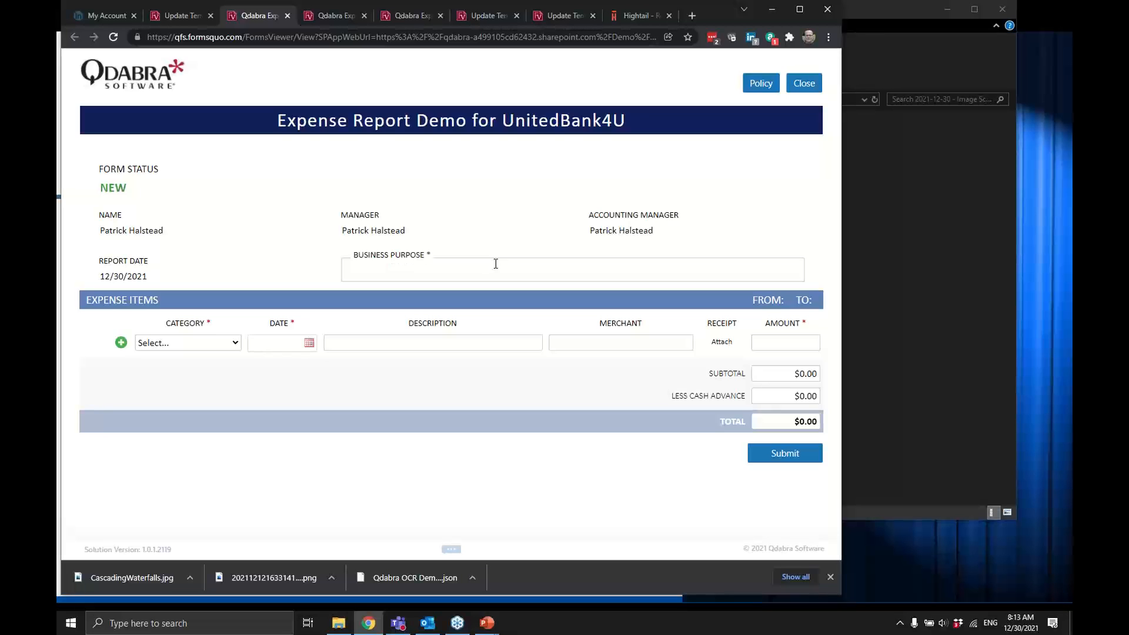
Set the business purpose to "Webinar Demo Take 2" and fill the first expense item with Office supplies, 12/30/2021, description Repair and merchant East Repair.
click(516, 269)
text(Webinar Demo Take 2)
click(236, 342)
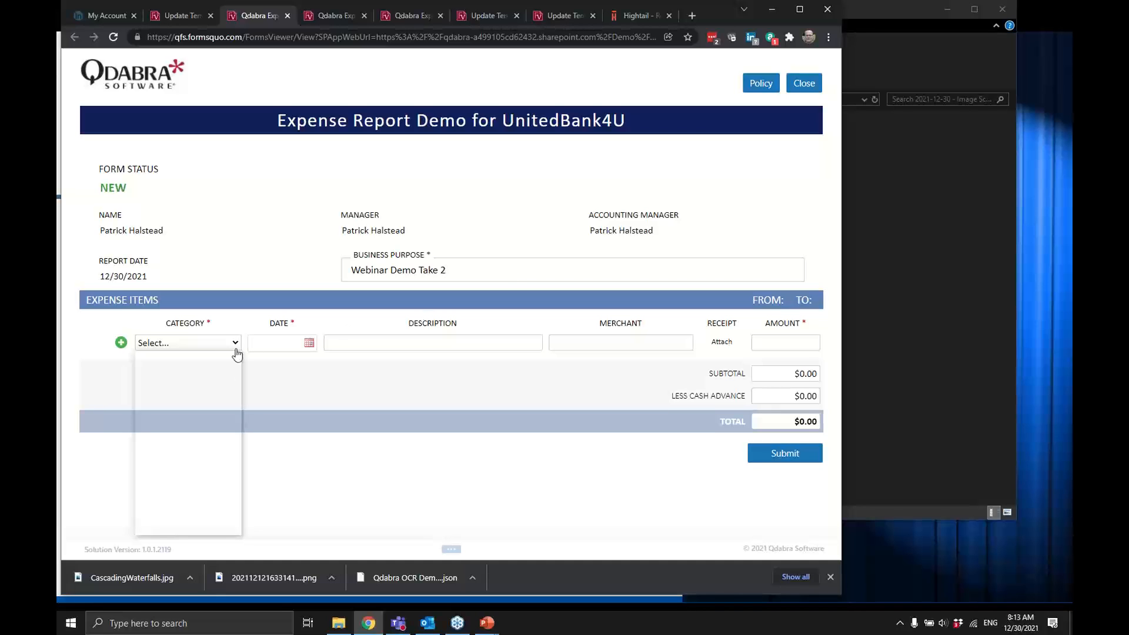
click(196, 469)
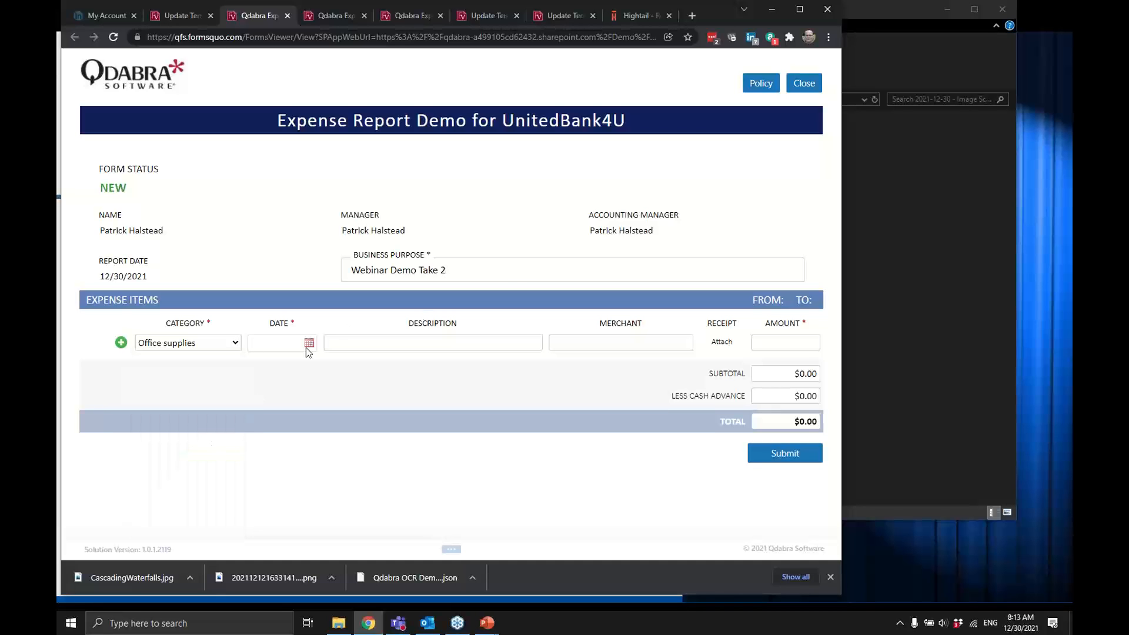
click(305, 344)
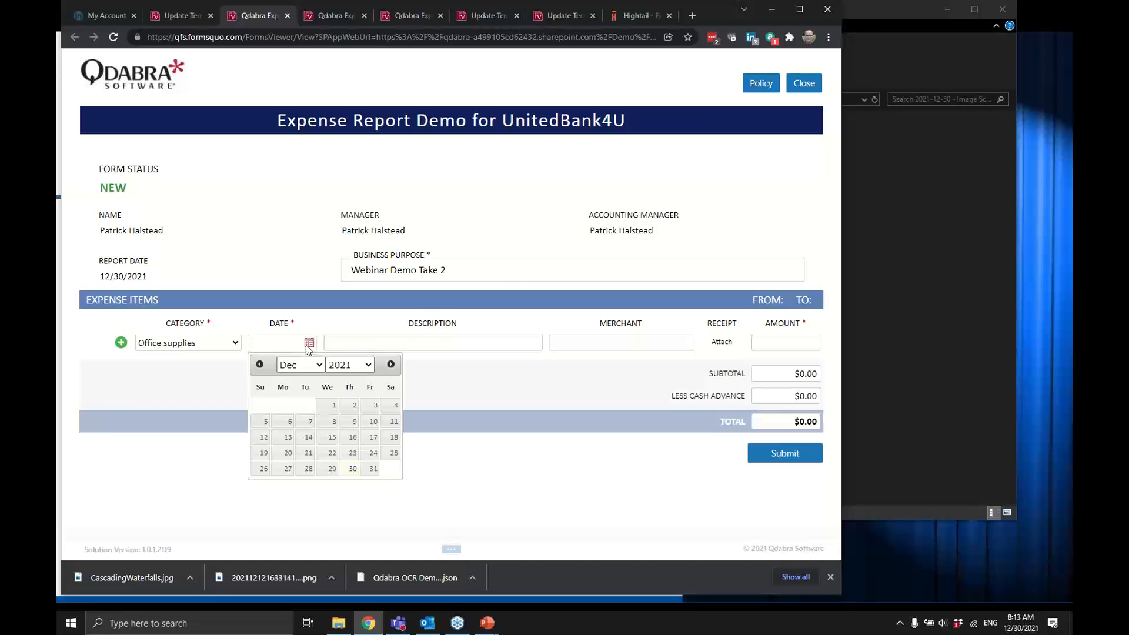
click(347, 462)
click(461, 341)
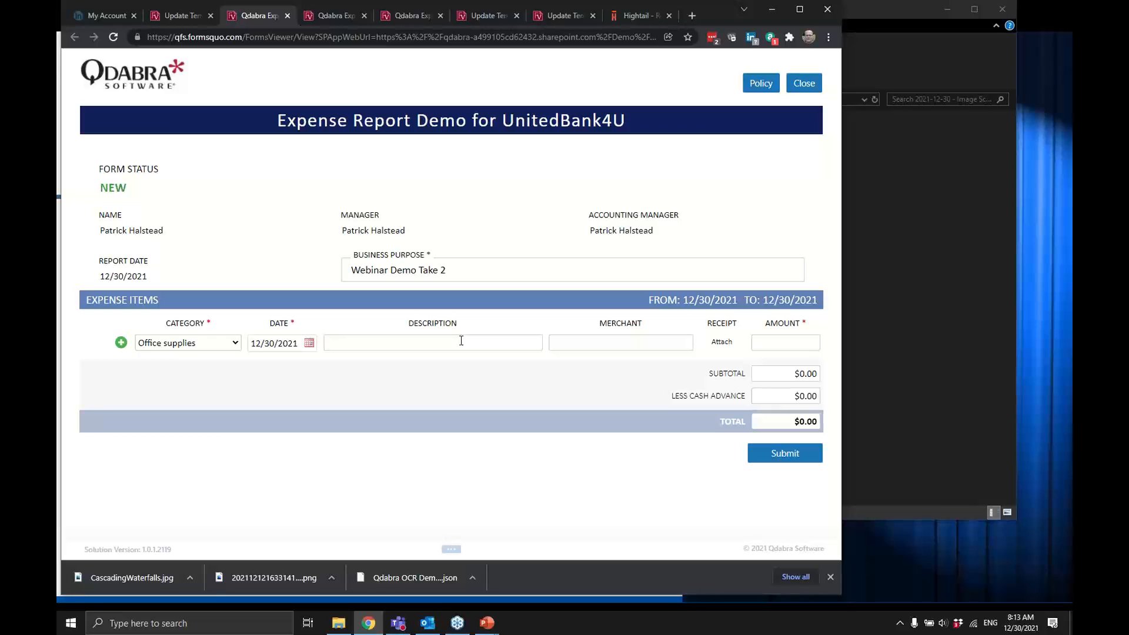
text(RepairEast Repair)
Attach CascadingWaterfalls.jpg as the first expense item's receipt and set its amount to 120.
click(720, 343)
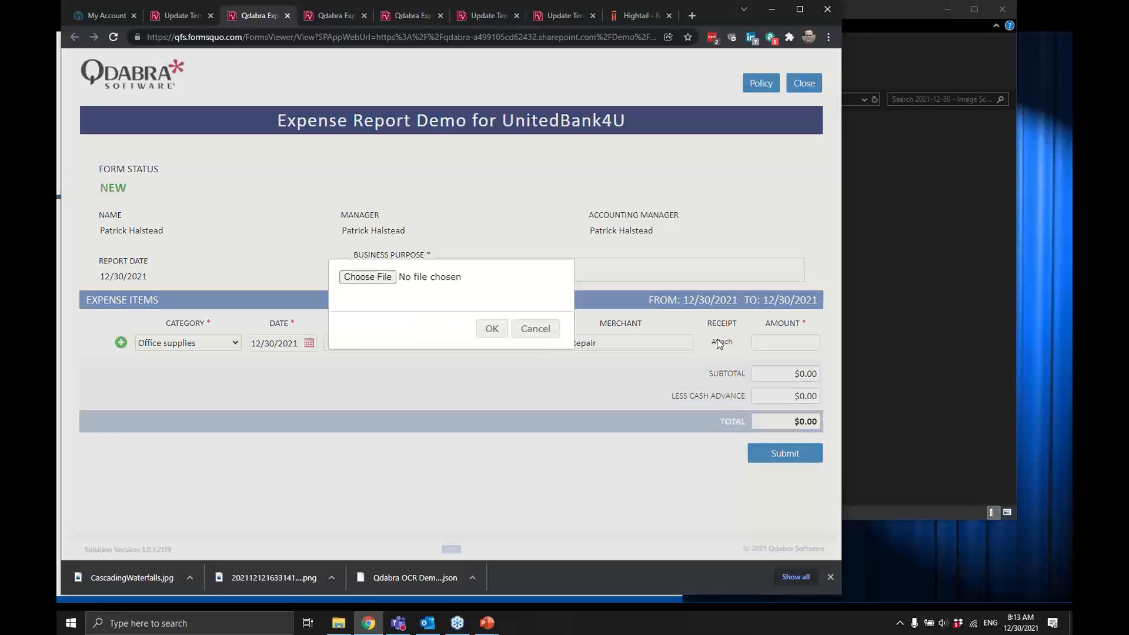
click(388, 280)
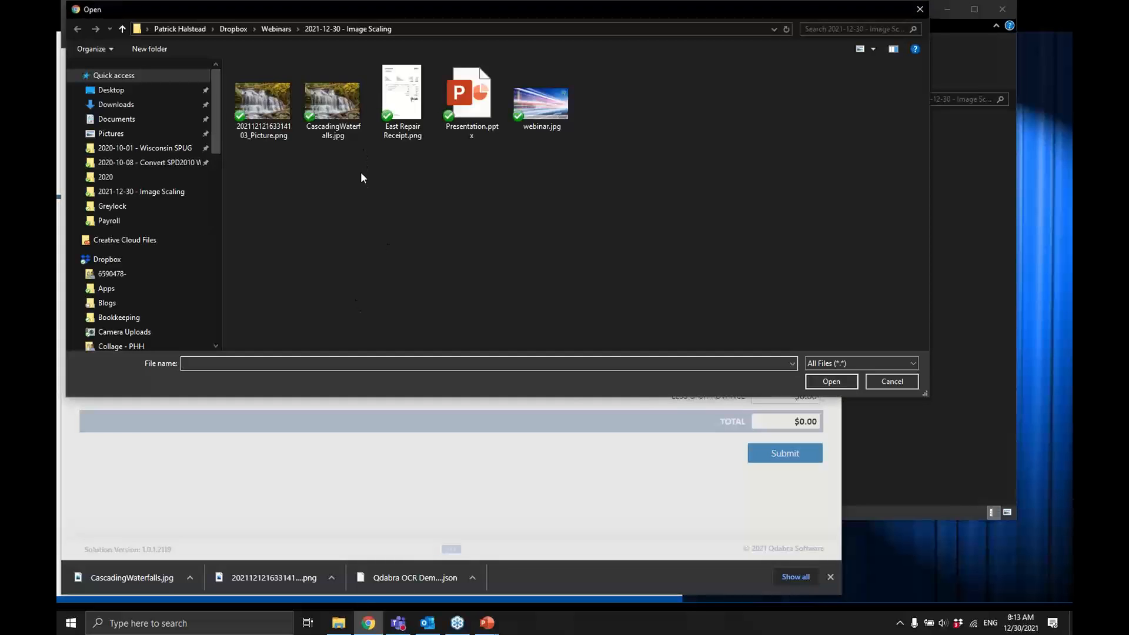
double_click(347, 112)
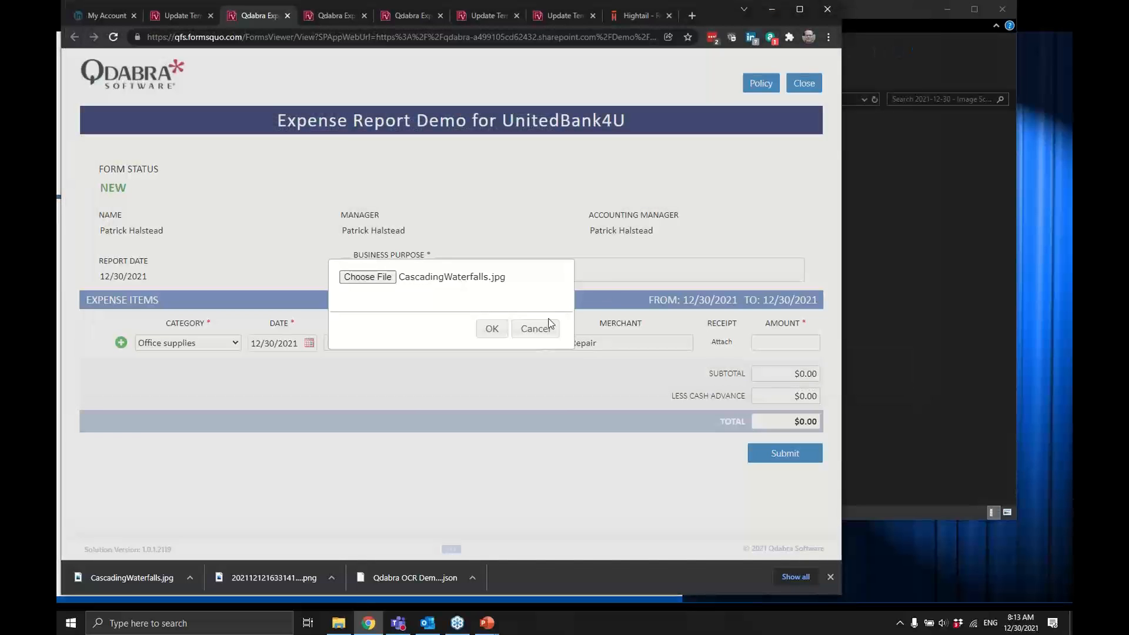
click(492, 328)
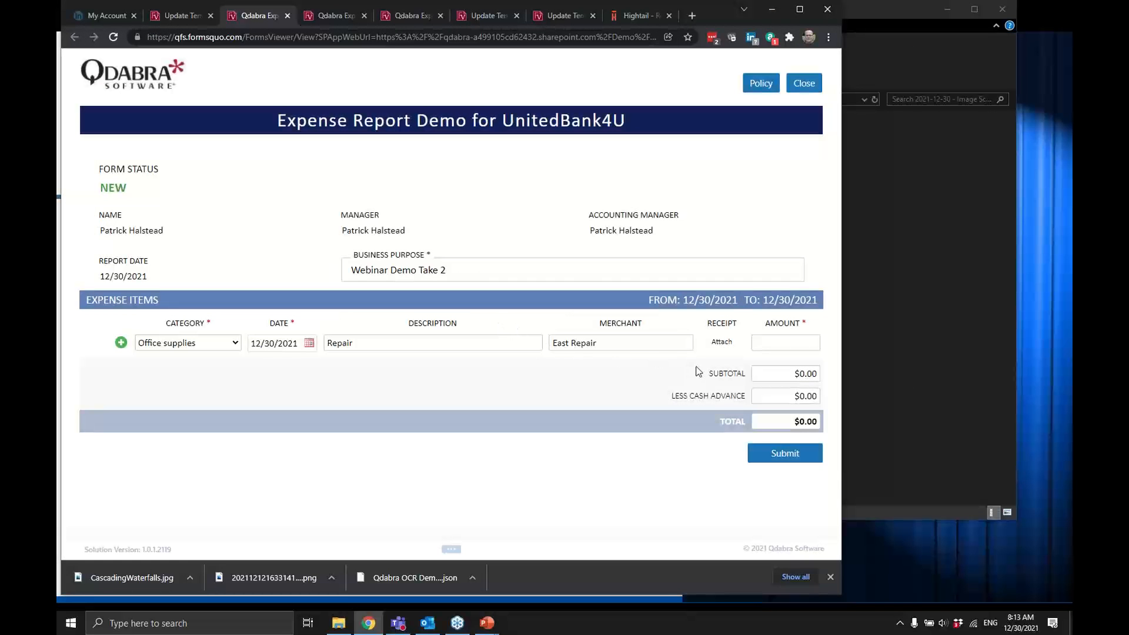
click(812, 349)
text(120)
key(Tab)
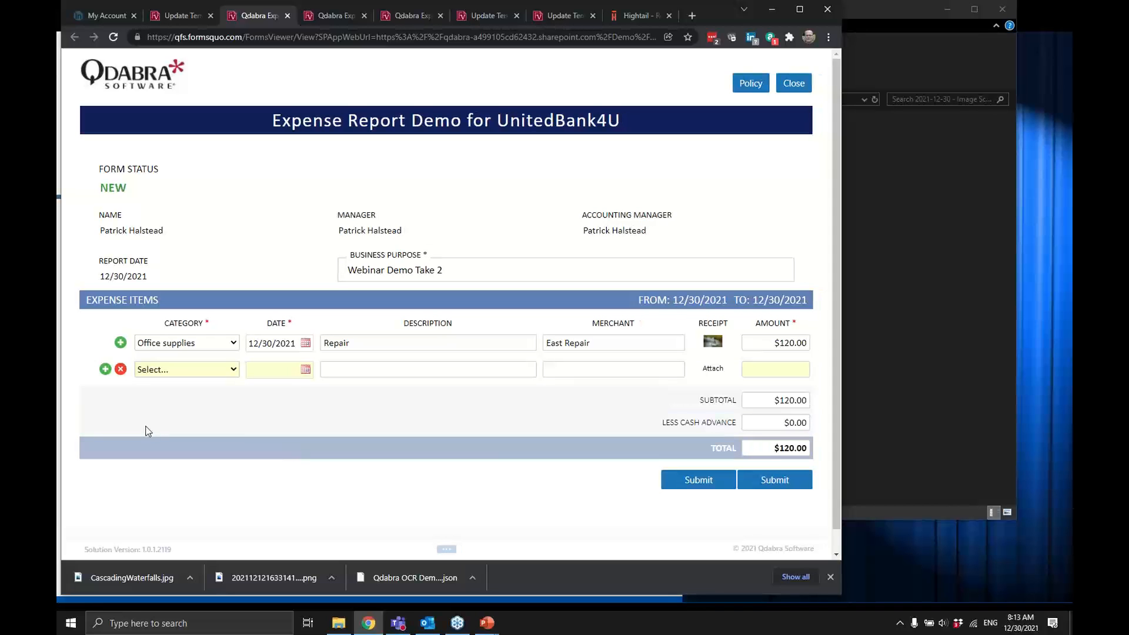
Fill the second expense item with category Office supplies, date 12/30/2021, description Repair #2 and merchant East Repair.
click(154, 370)
click(188, 493)
click(306, 371)
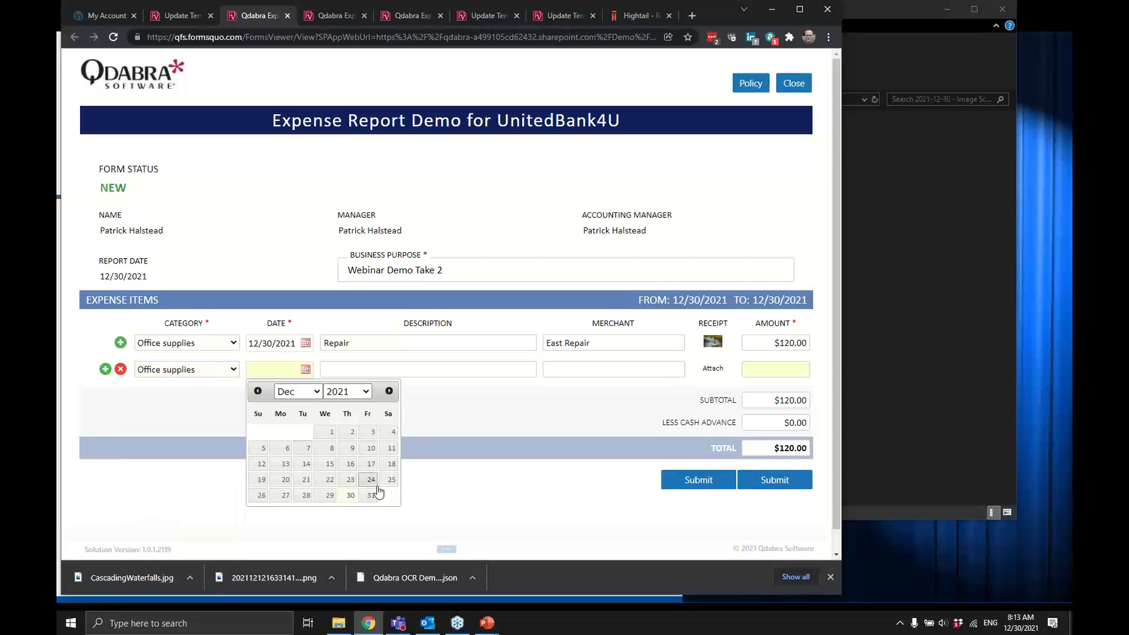
click(352, 495)
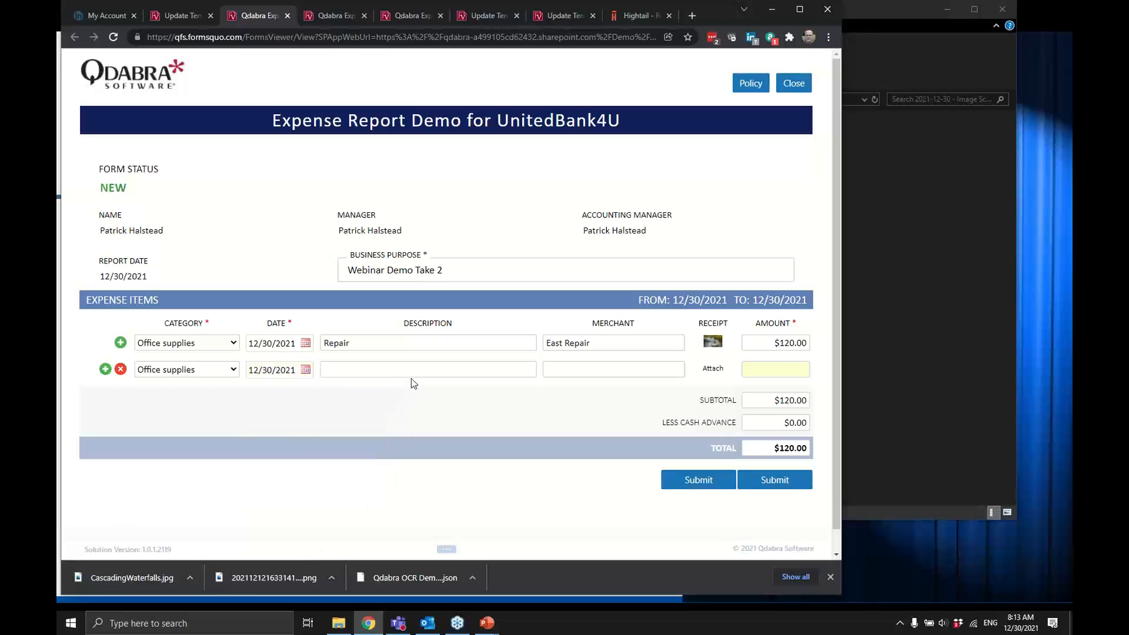
text(Repair #2)
text(East Repair)
Attach CascadingWaterfalls.jpg as the Repair #2 item's receipt and leave its amount at zero.
click(713, 368)
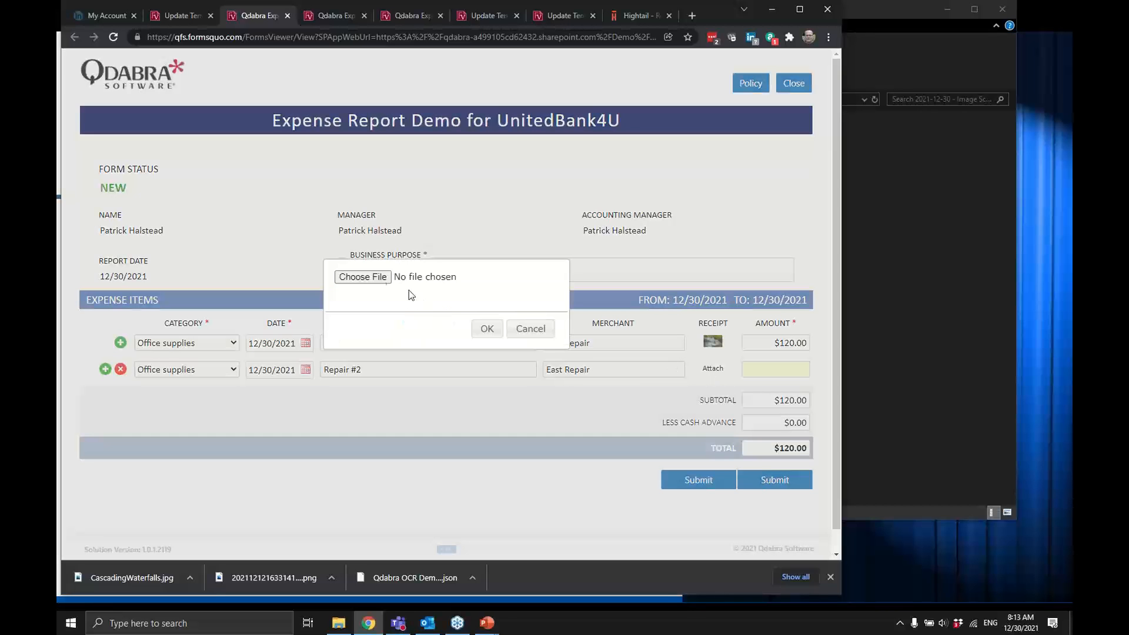
click(383, 278)
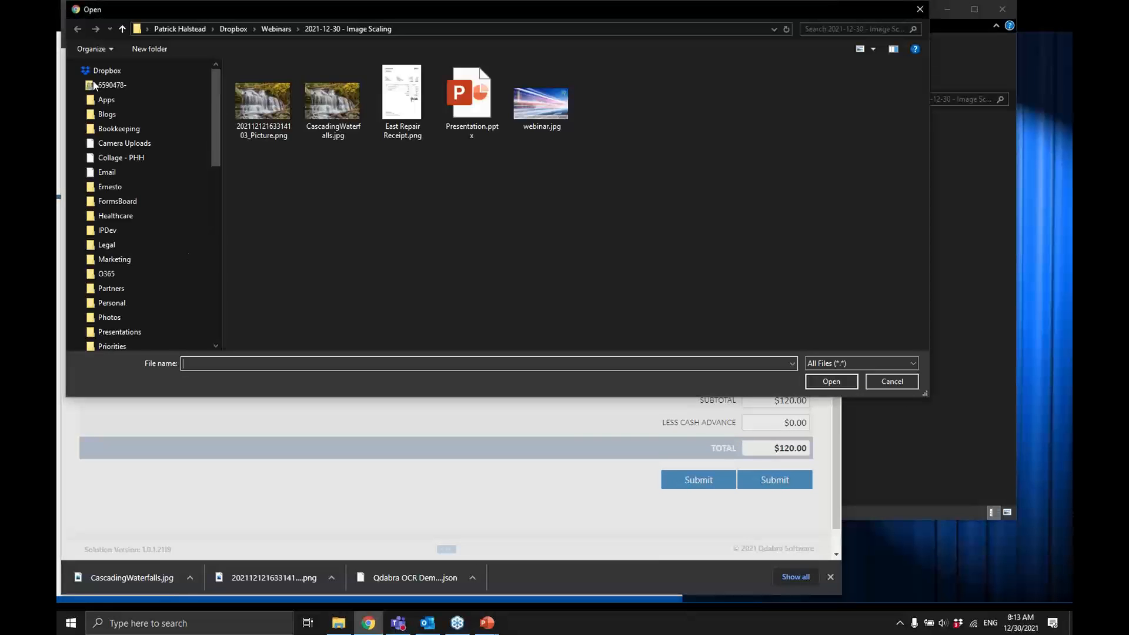
double_click(336, 104)
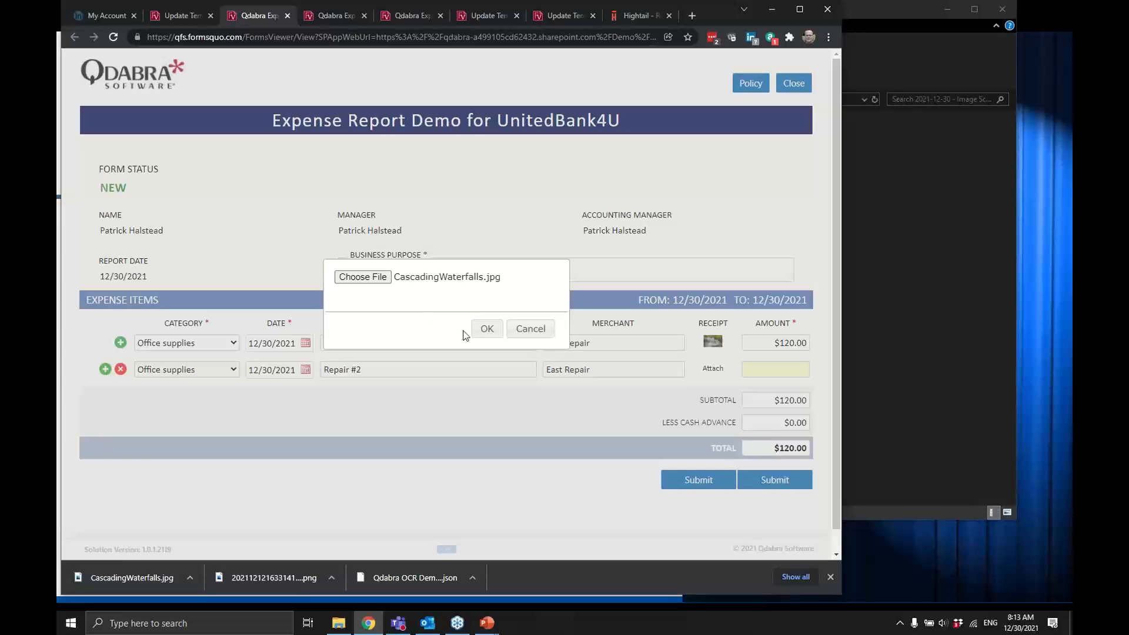
click(485, 329)
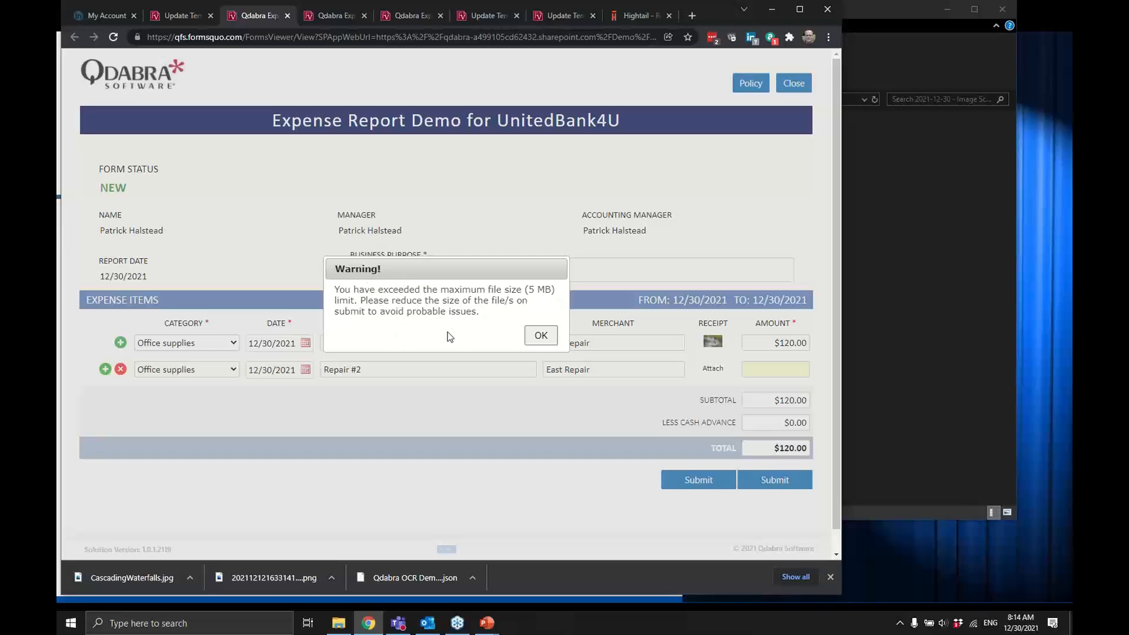
click(540, 335)
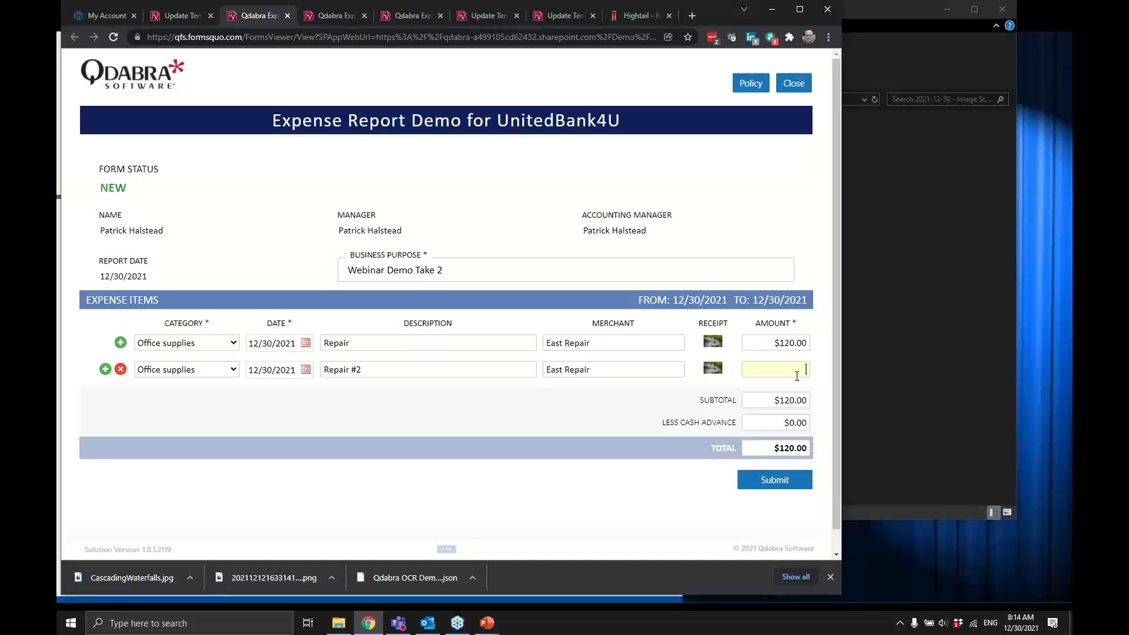
key(Tab)
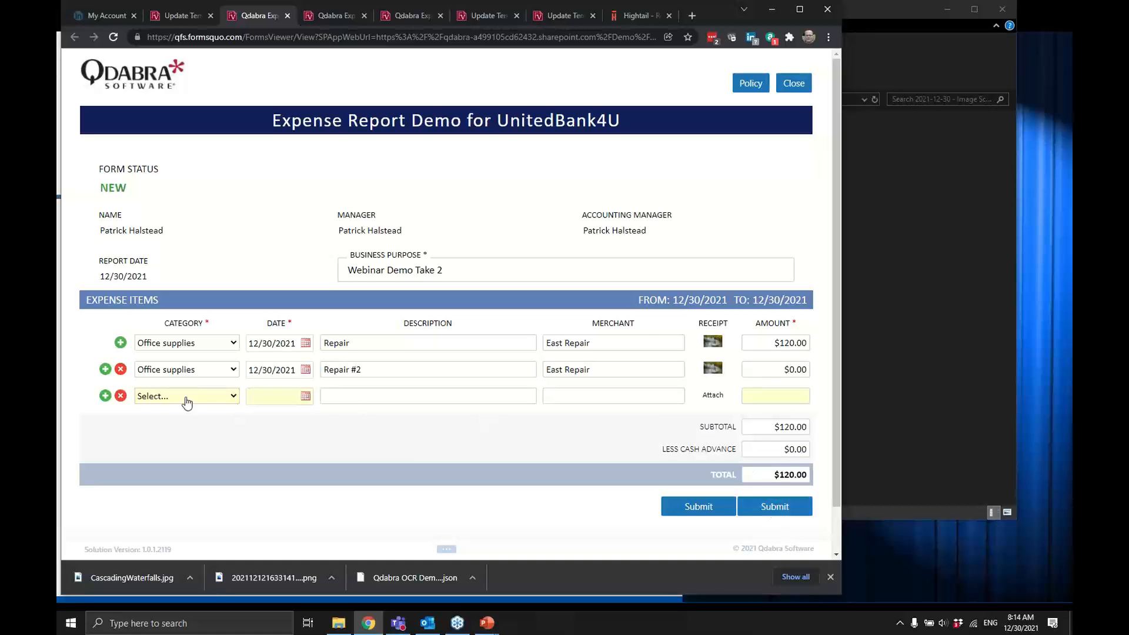
Submit the expense report with all receipt images scaled to Small (320x240).
click(766, 506)
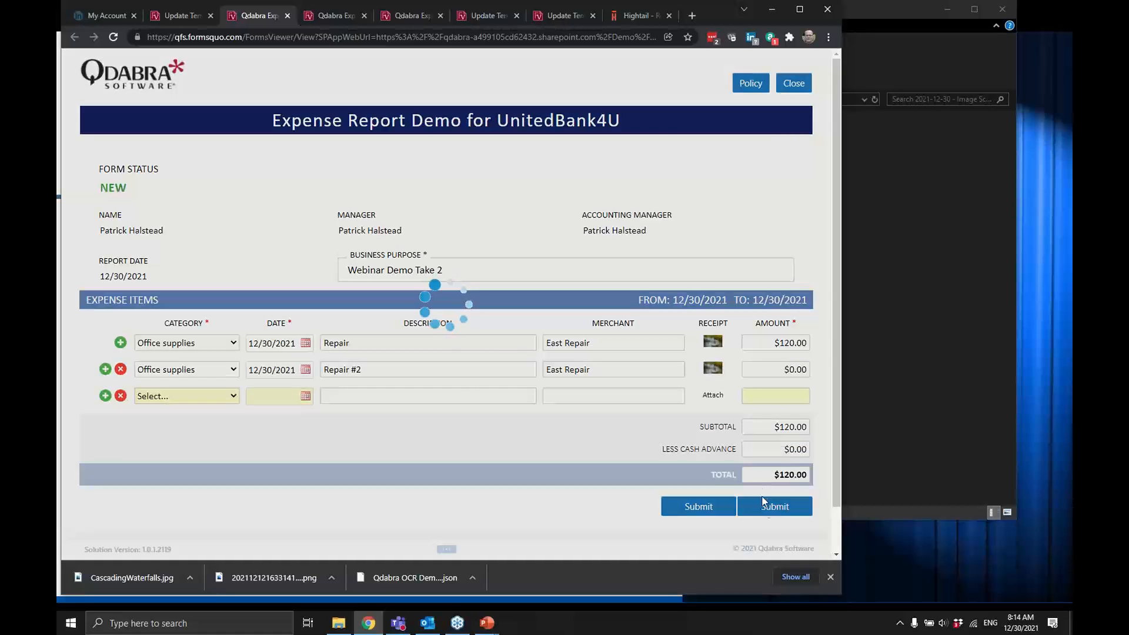
click(779, 480)
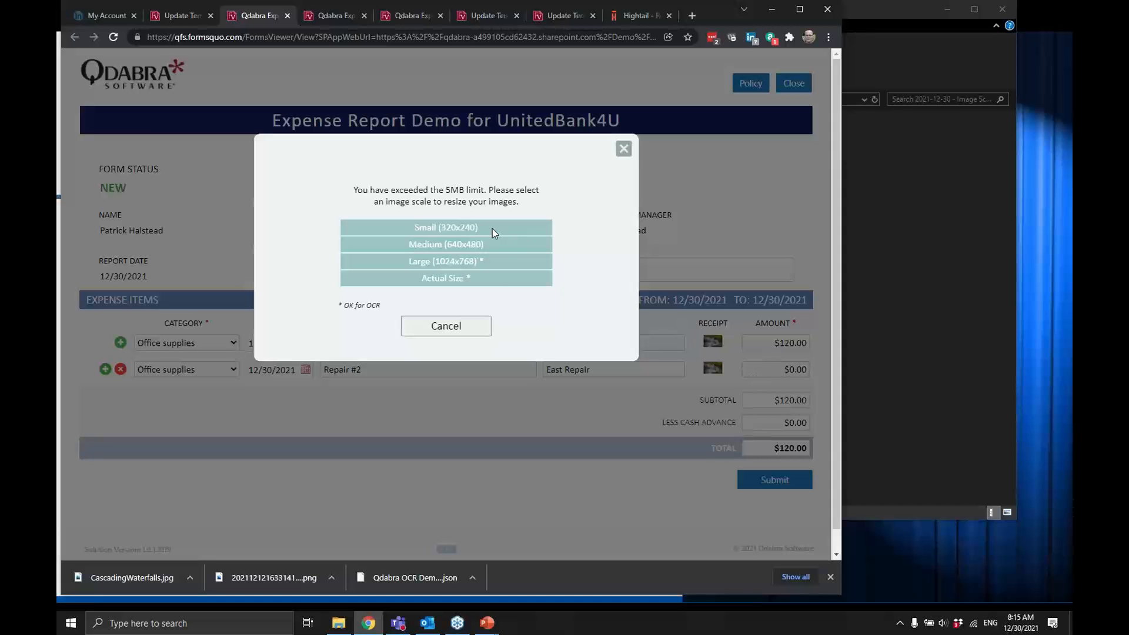
click(431, 228)
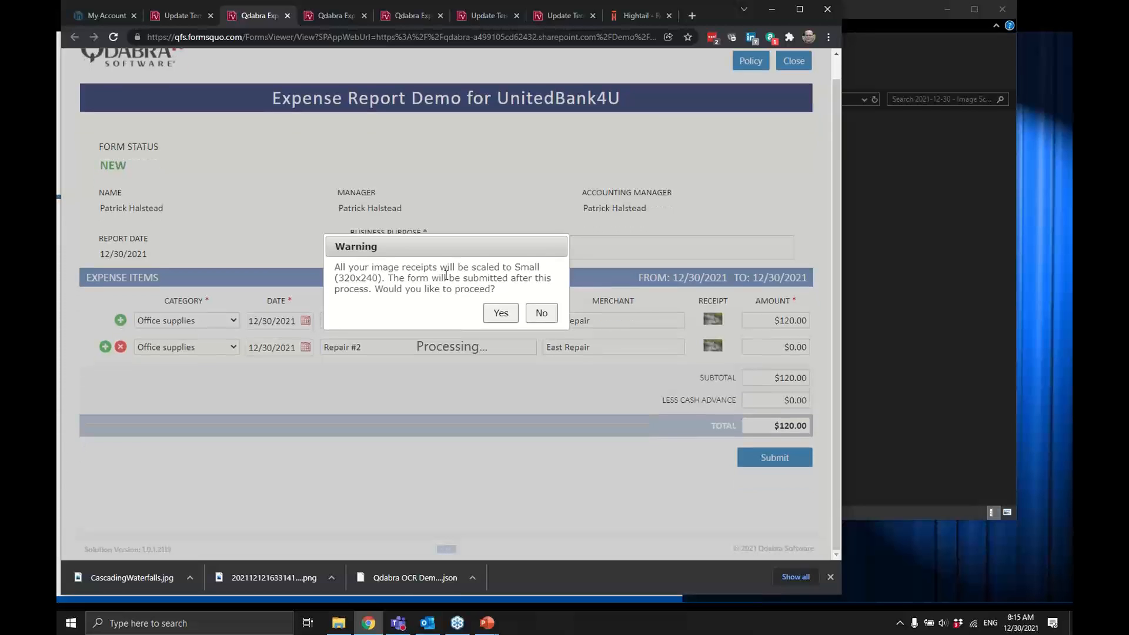
click(502, 313)
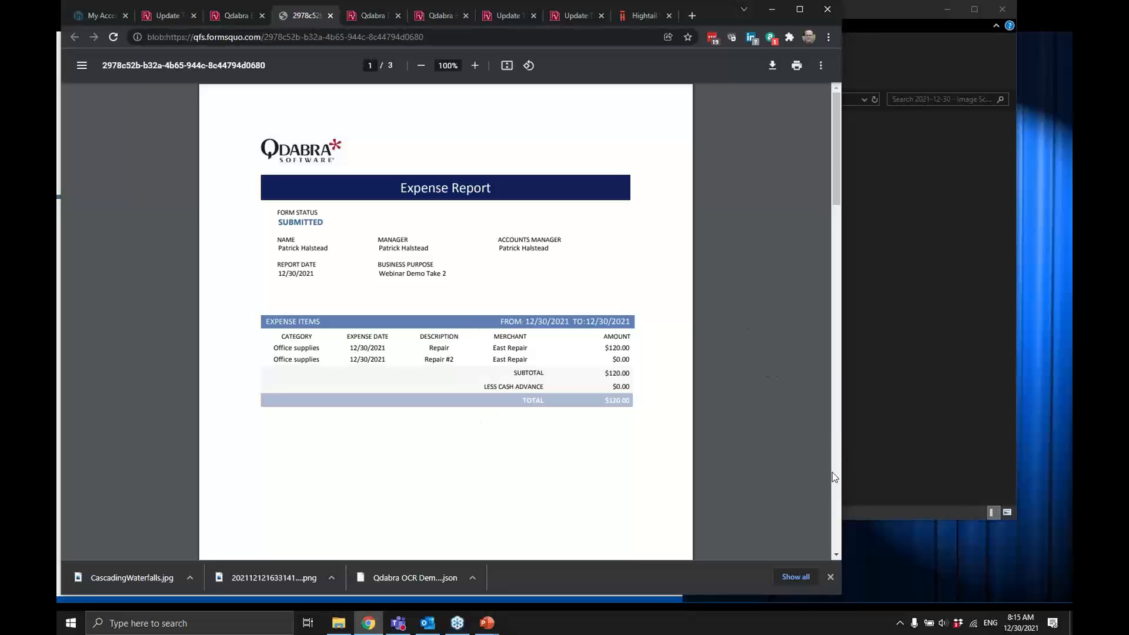
Look through the pages of the generated PDF, and return to the form to acknowledge the submission.
scroll(831, 472, down, 10)
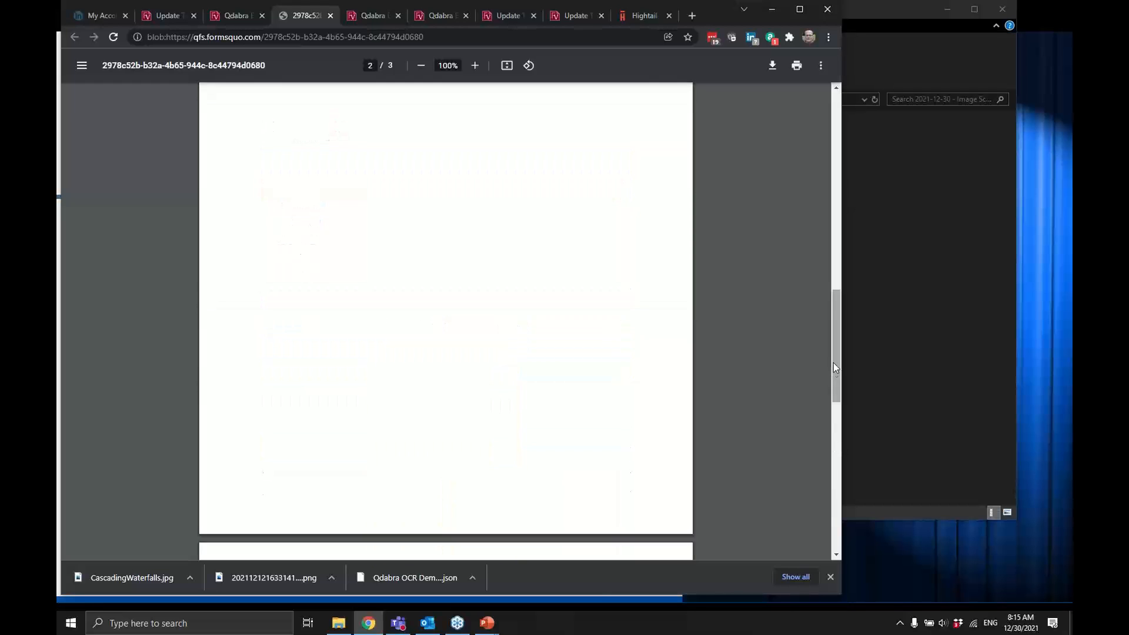
drag(833, 363, 817, 105)
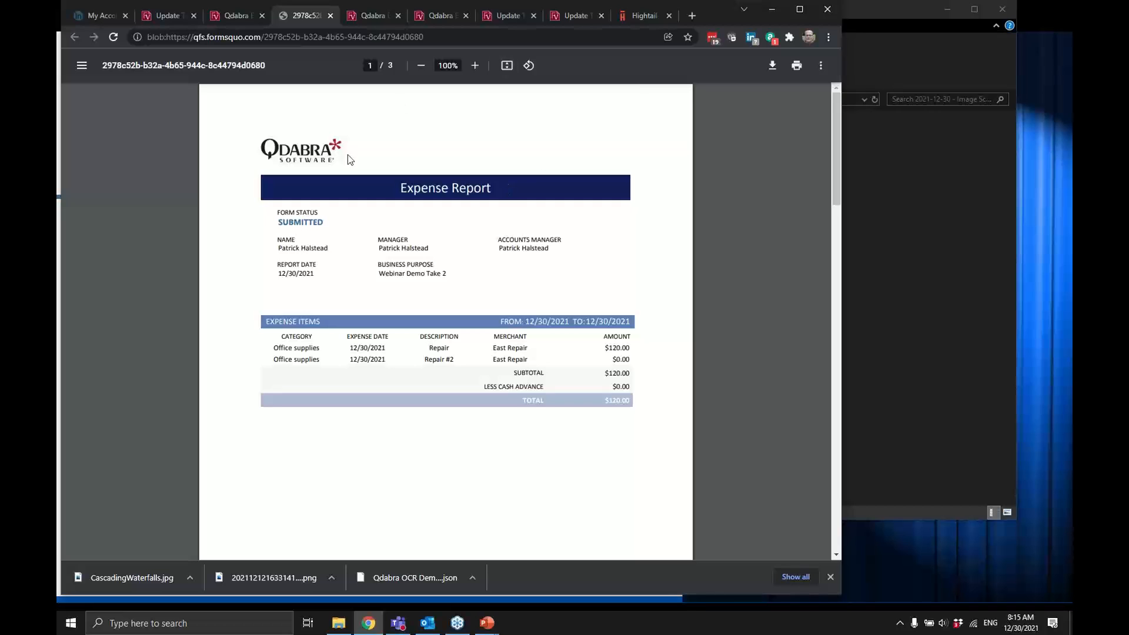
click(237, 17)
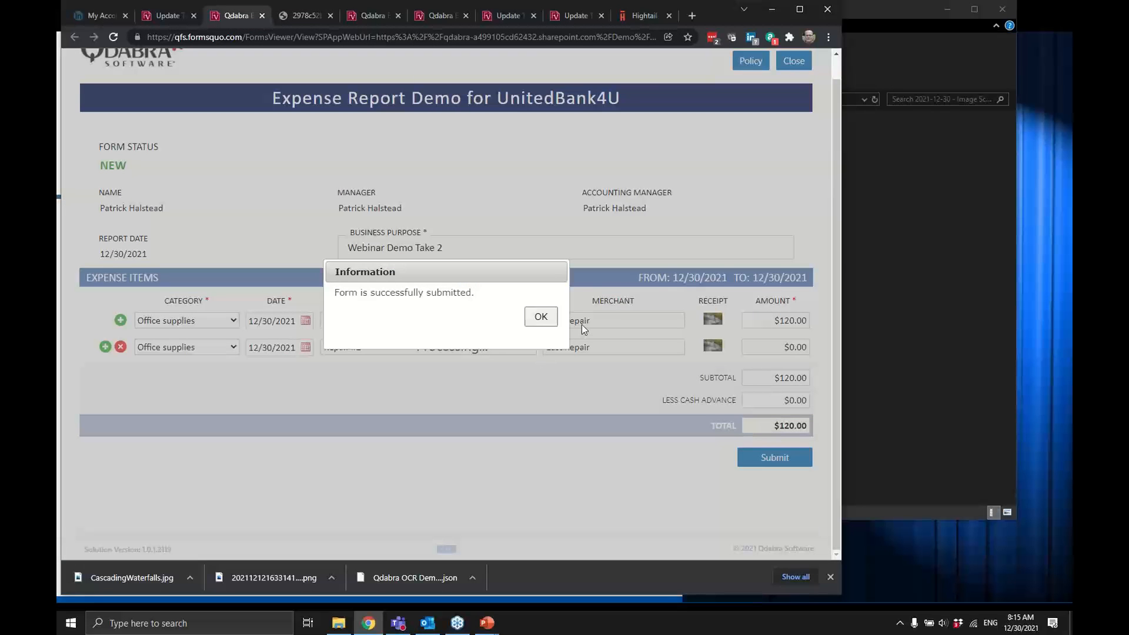
click(542, 319)
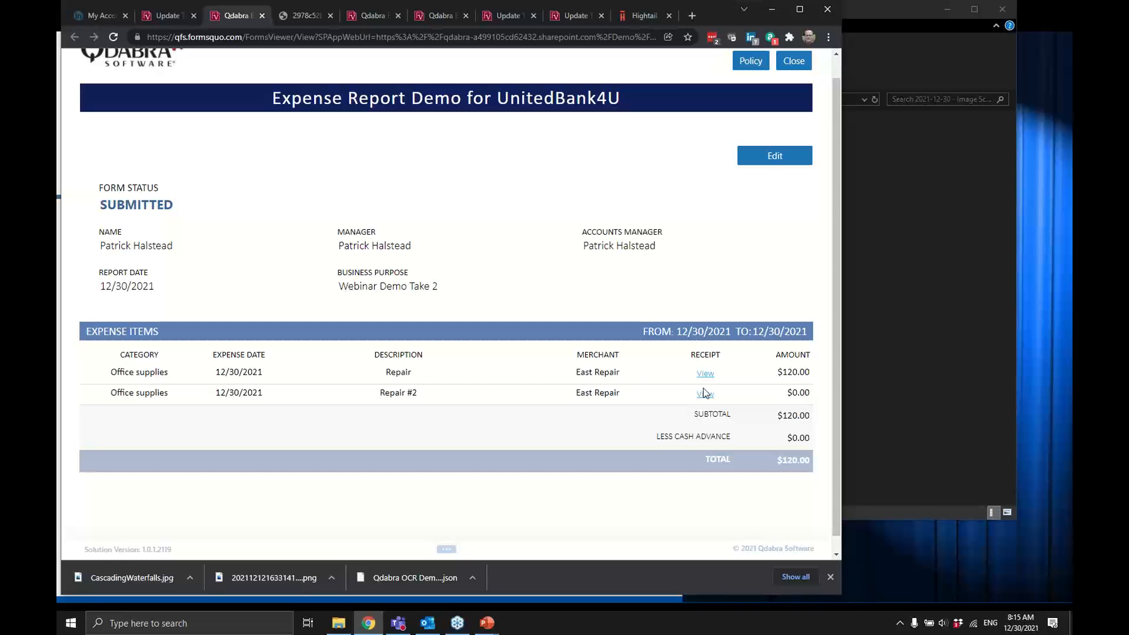
Go to the Demo SharePoint site and open the Expense Report Library from its site contents.
click(164, 16)
click(93, 57)
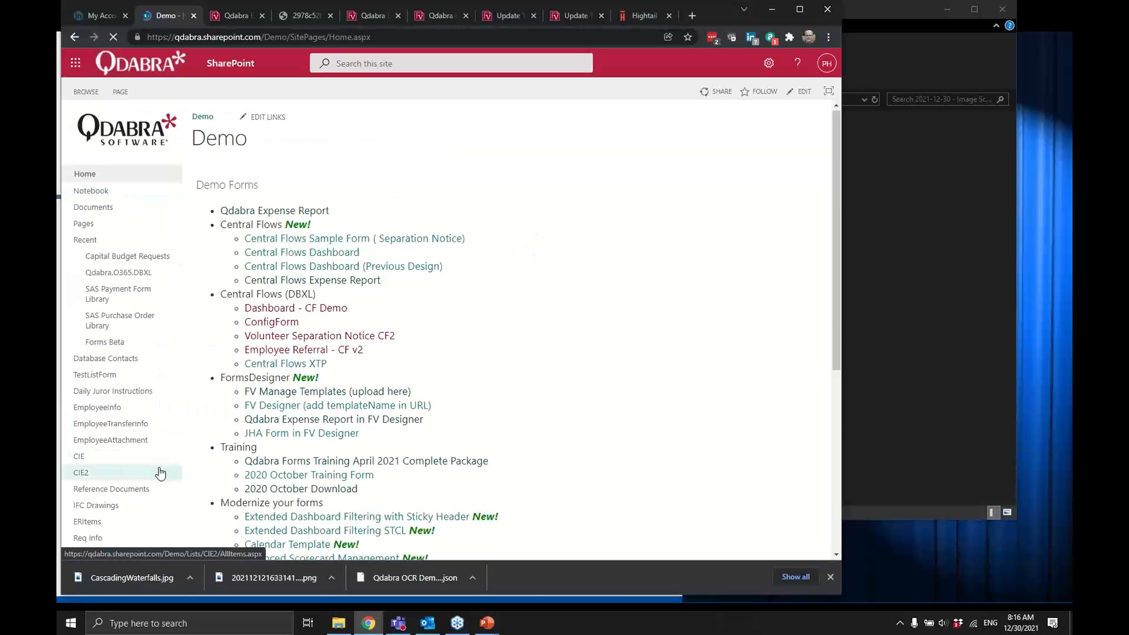
scroll(160, 471, down, 4)
scroll(159, 473, down, 2)
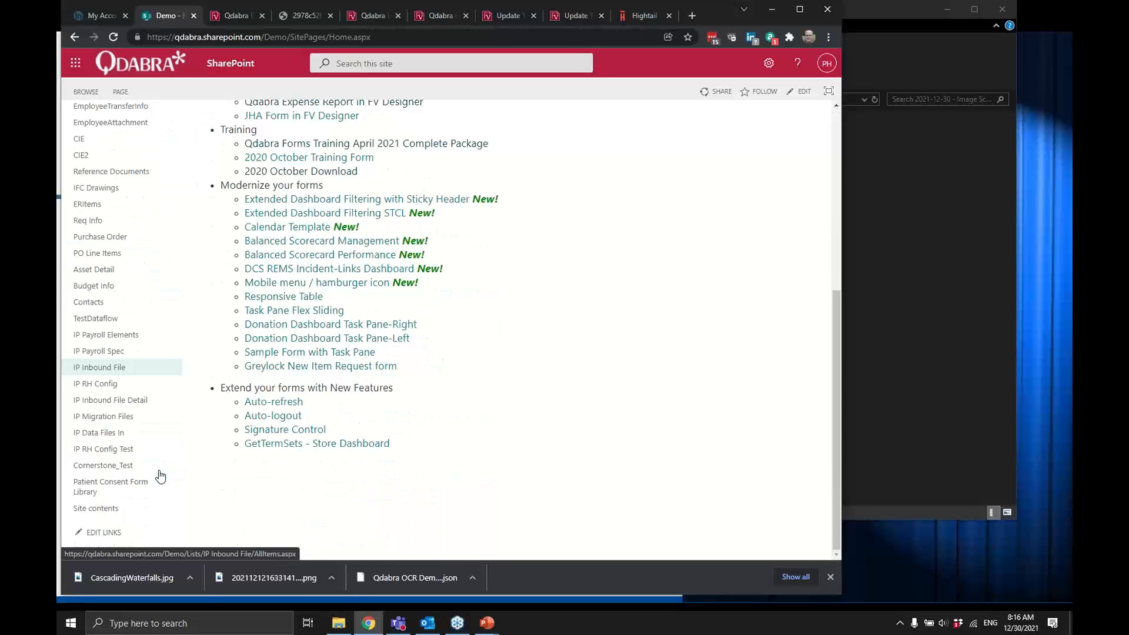
click(108, 510)
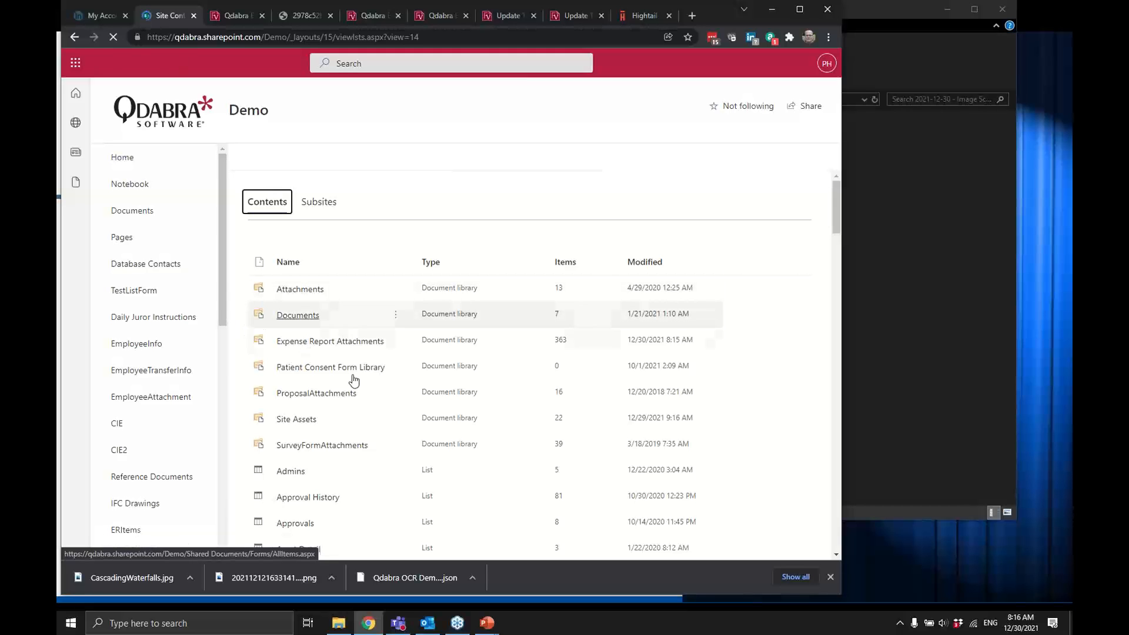
scroll(400, 395, down, 20)
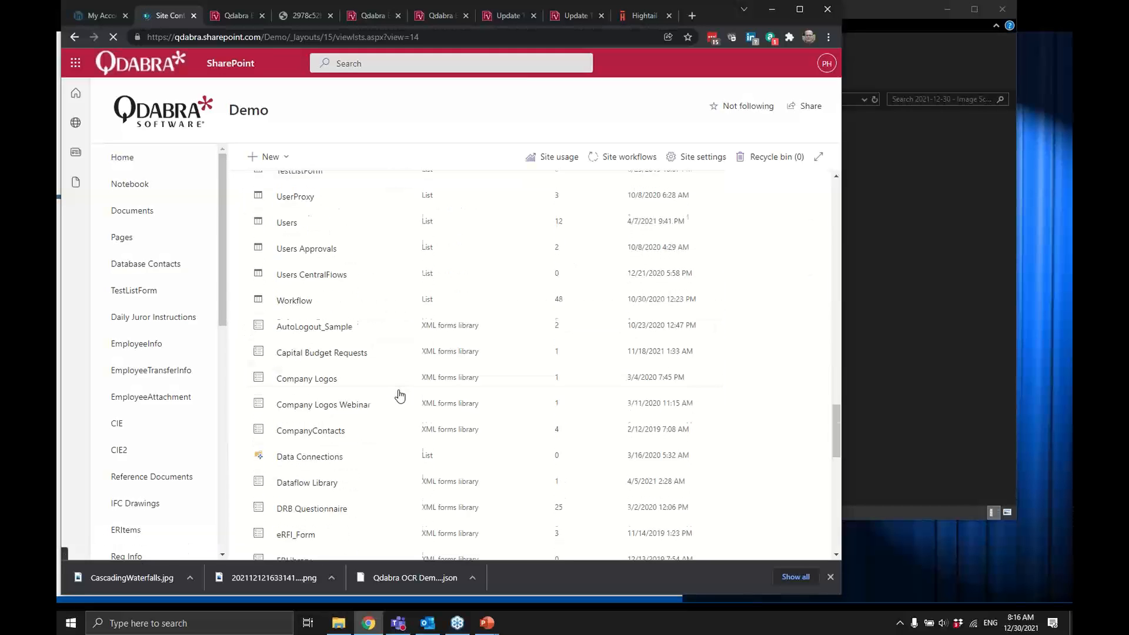
scroll(399, 395, down, 4)
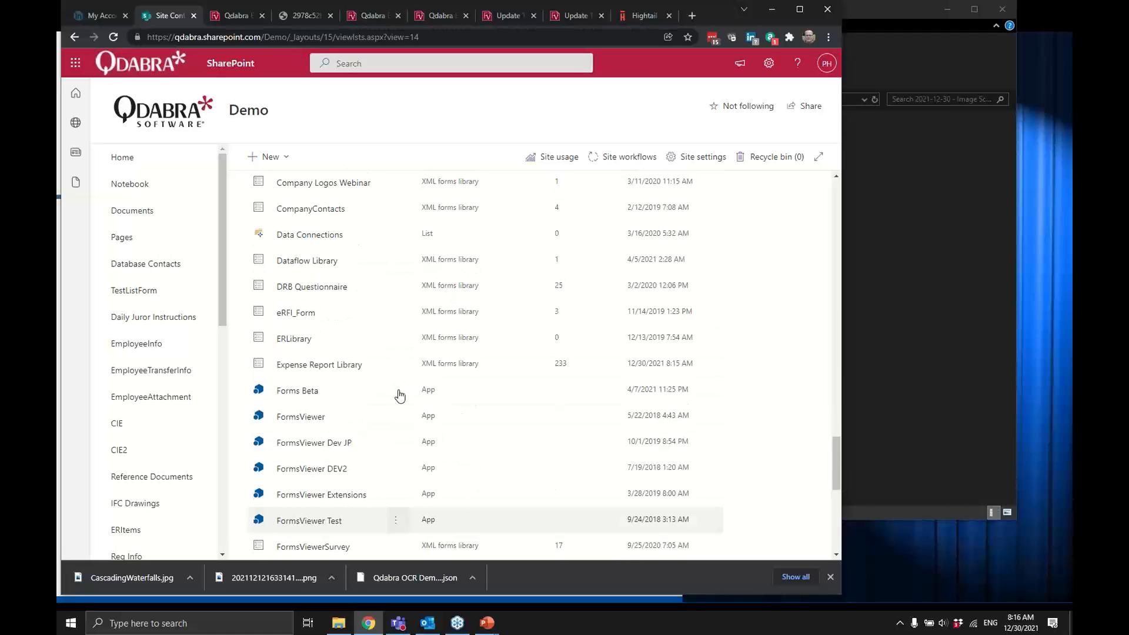
click(342, 366)
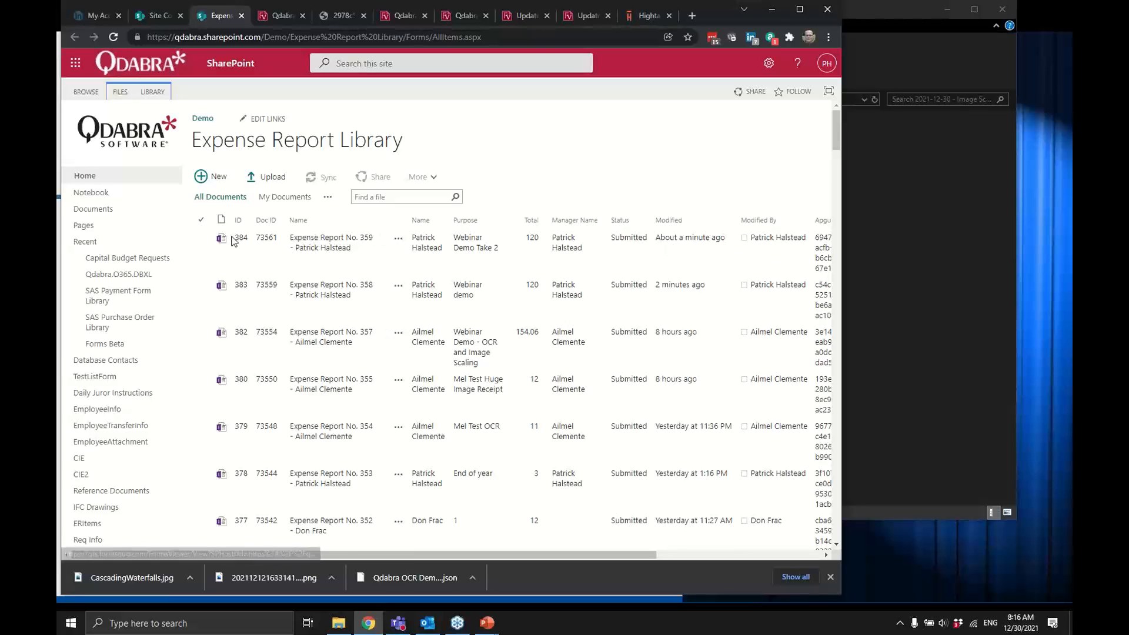
Check the submitted form, and download the Webinar Demo Take 2 expense report from the Expense Report Library.
click(280, 17)
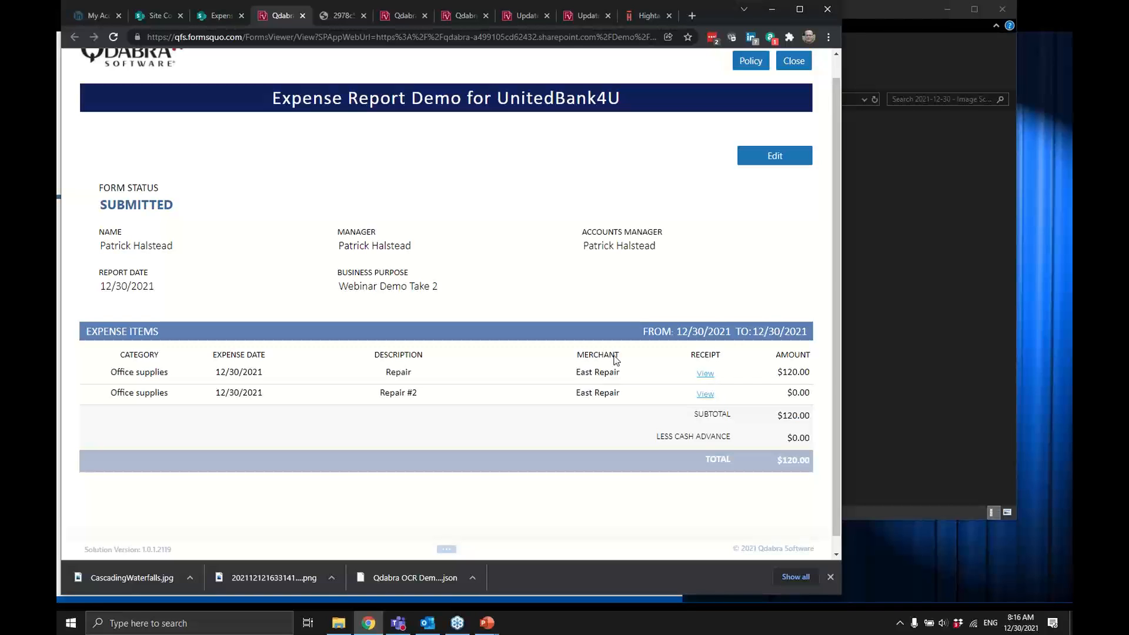
click(217, 16)
click(398, 242)
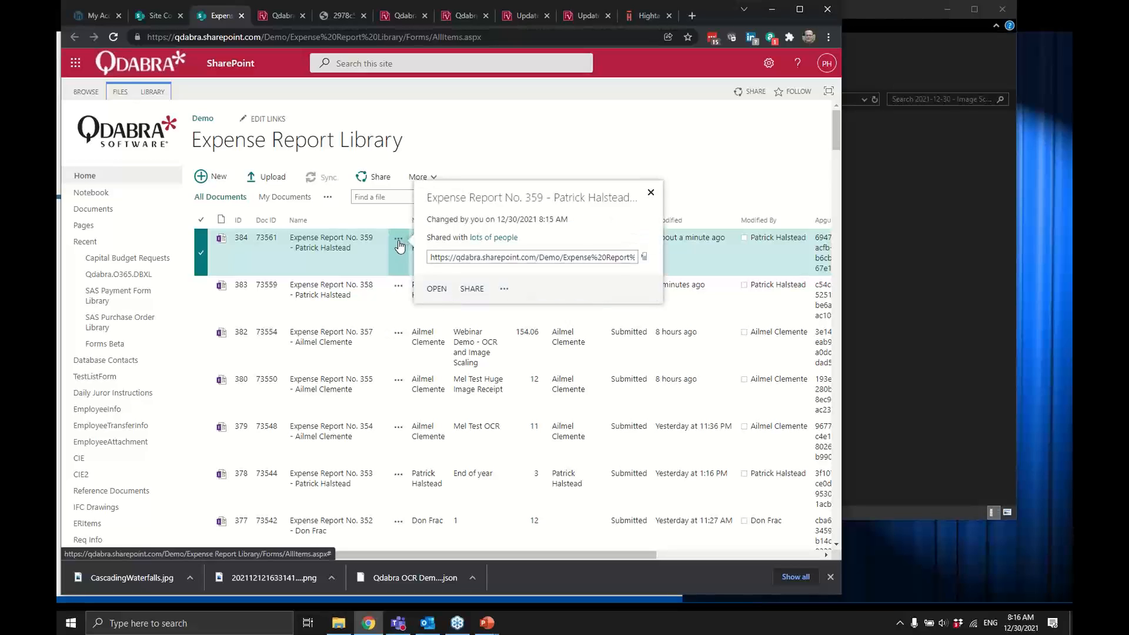
click(504, 290)
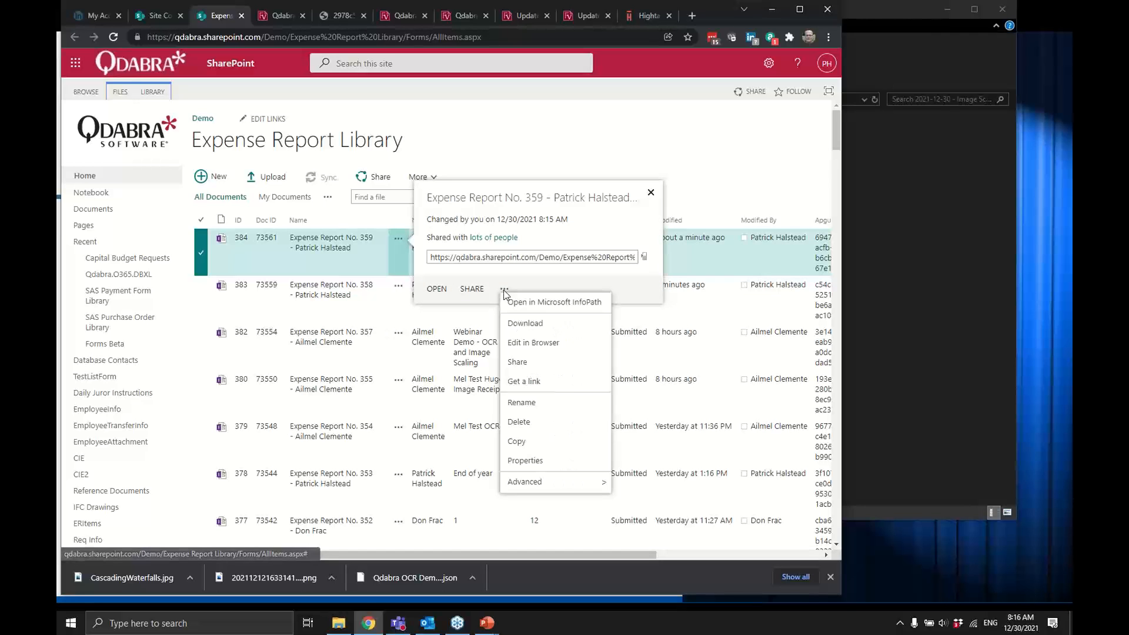
click(558, 324)
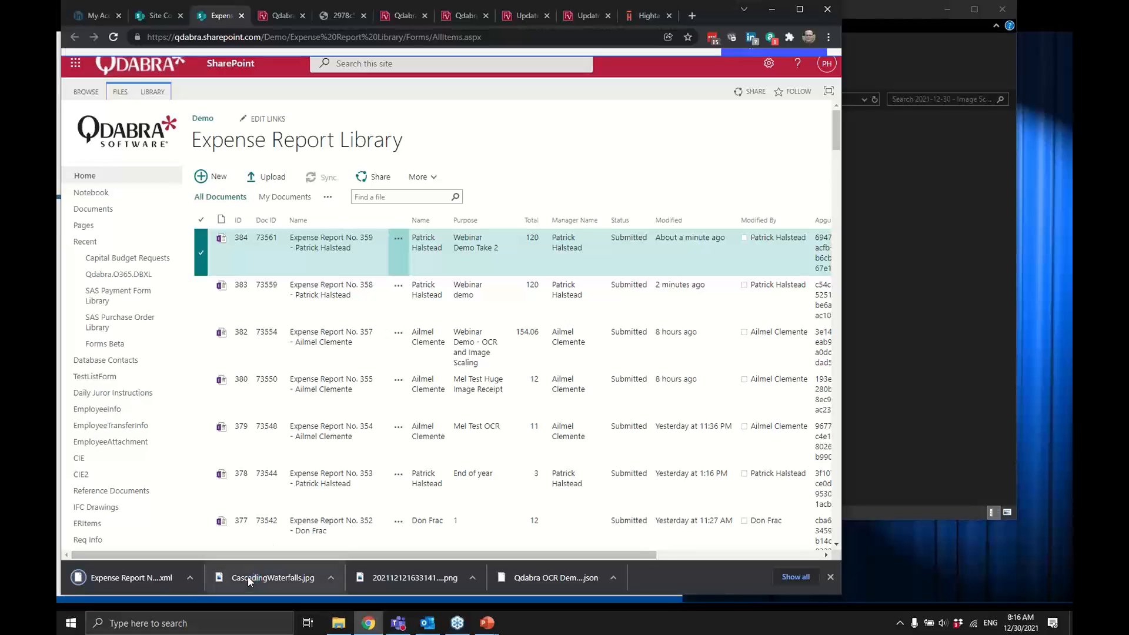
Show the downloaded Webinar Demo Take 2 expense report in its Downloads folder, and check the XML file's size.
click(190, 578)
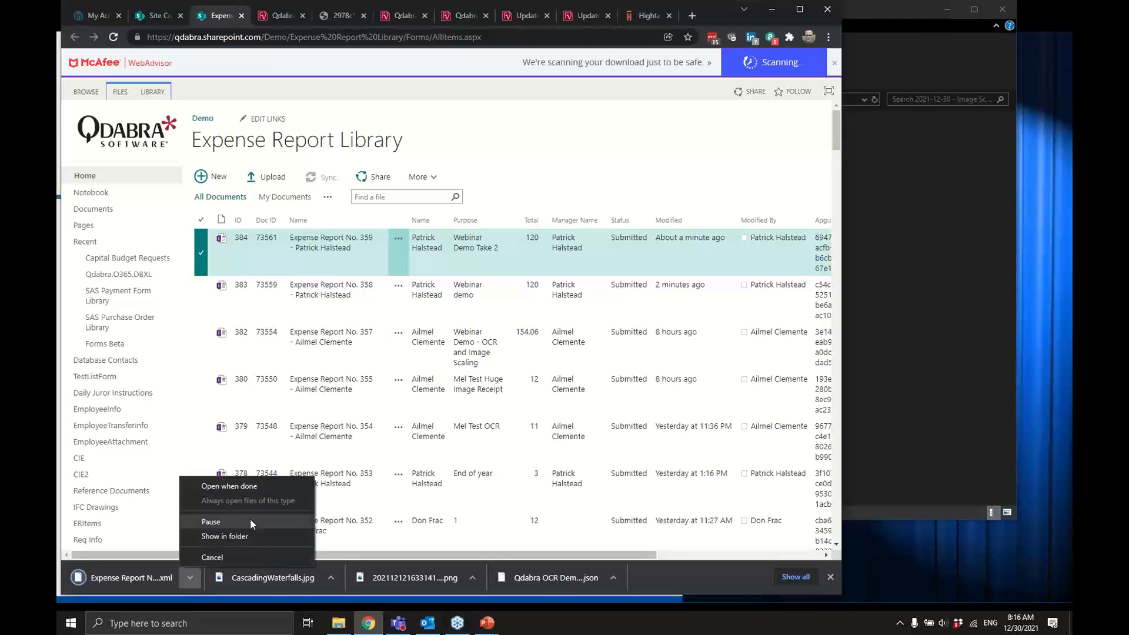
click(247, 537)
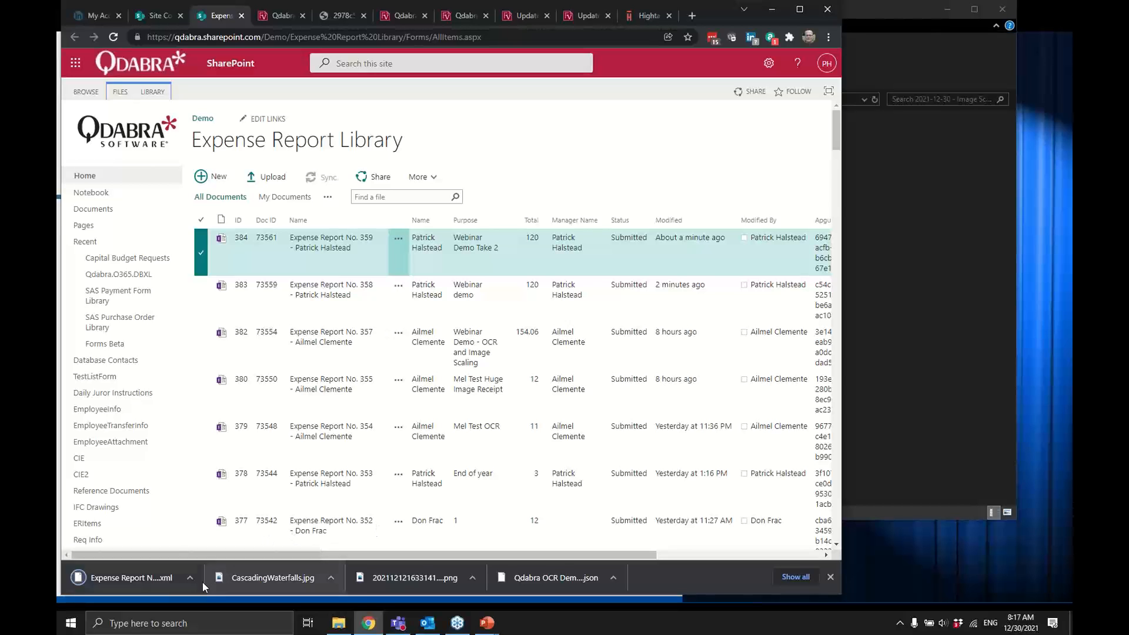
click(187, 579)
click(234, 543)
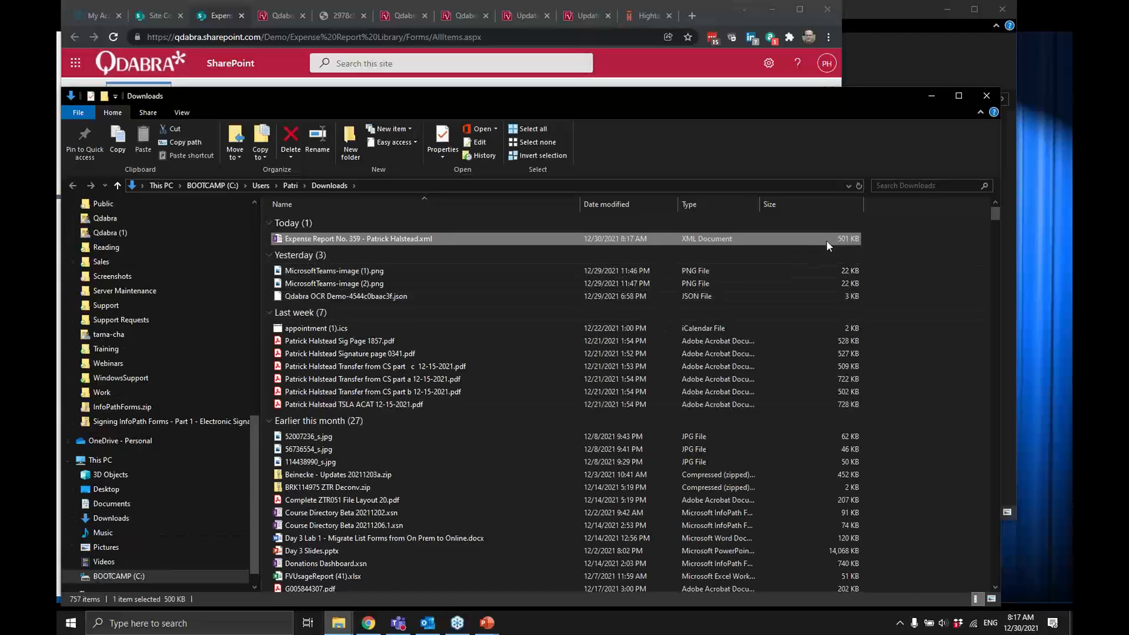
key(alt+Tab)
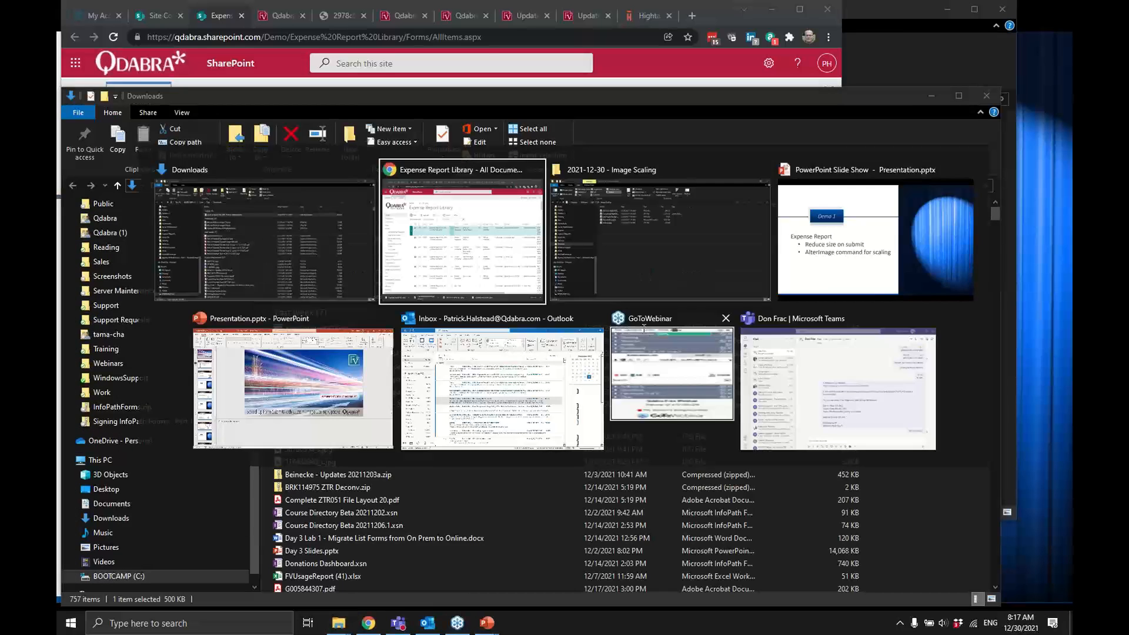
Save the first item's waterfall receipt image from the Webinar Demo Take 2 form as "save demo" in the 2021-12-30 - Image Scaling folder.
click(281, 16)
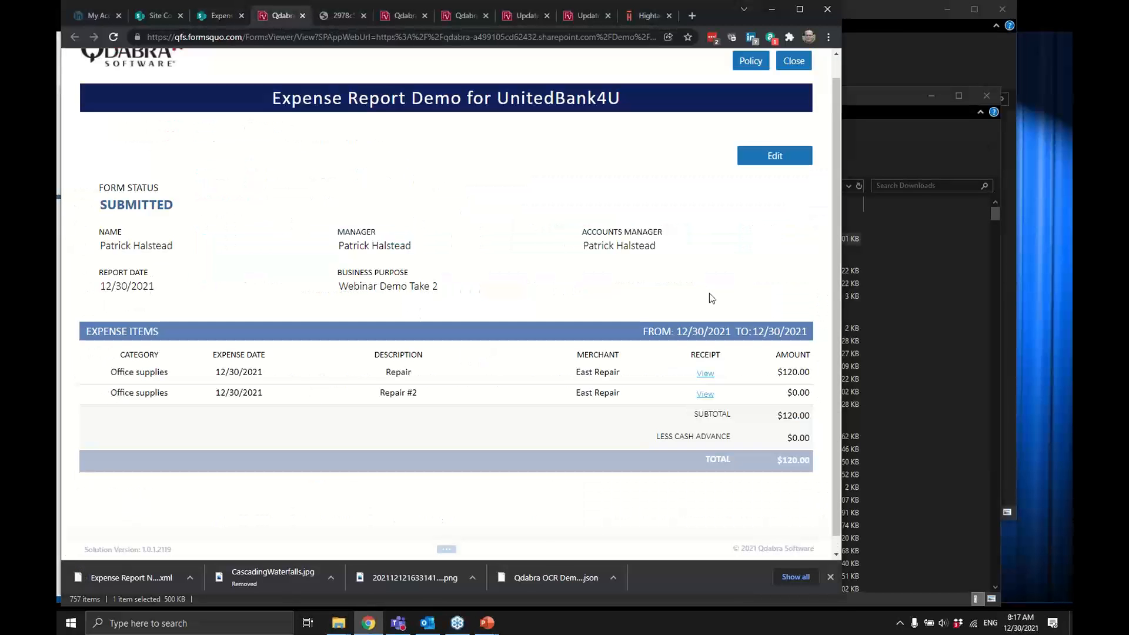
click(709, 374)
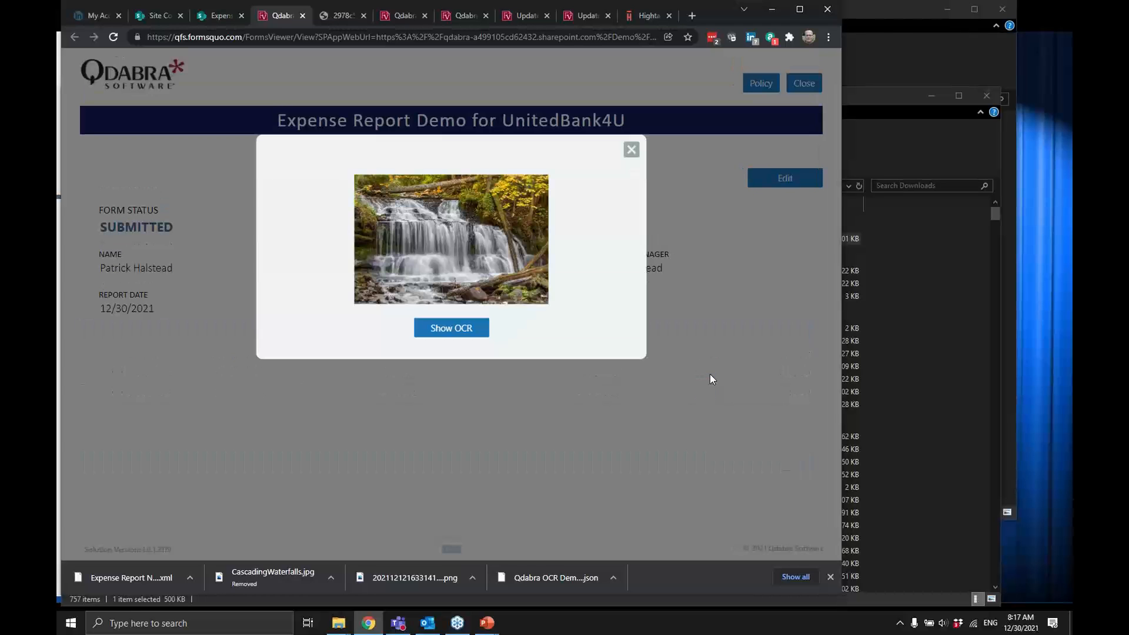
right_click(445, 238)
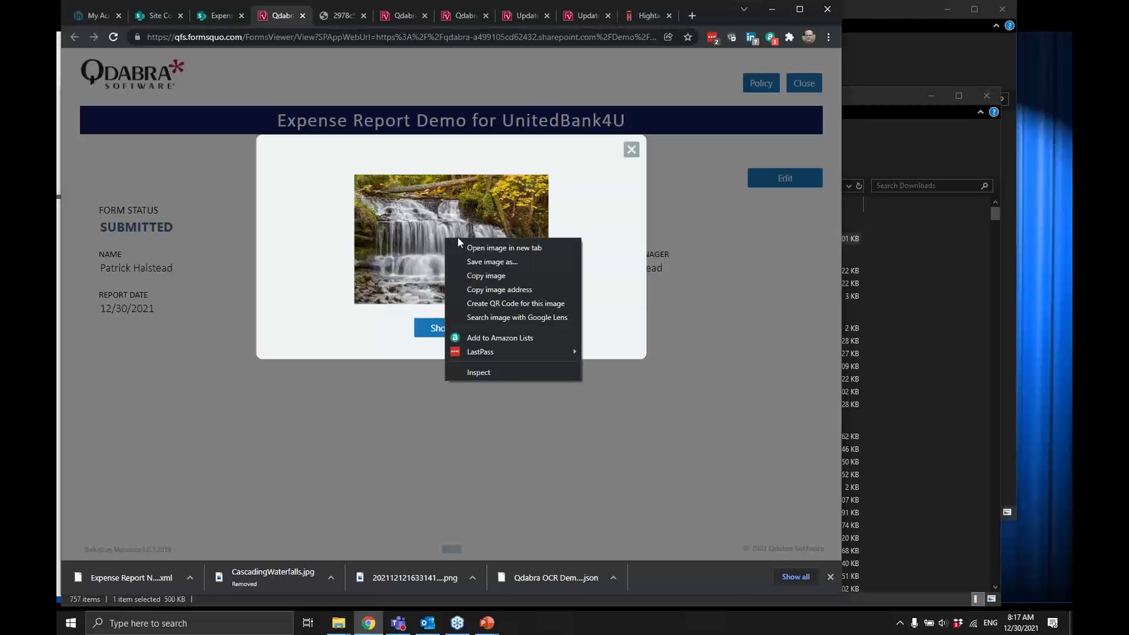
click(511, 274)
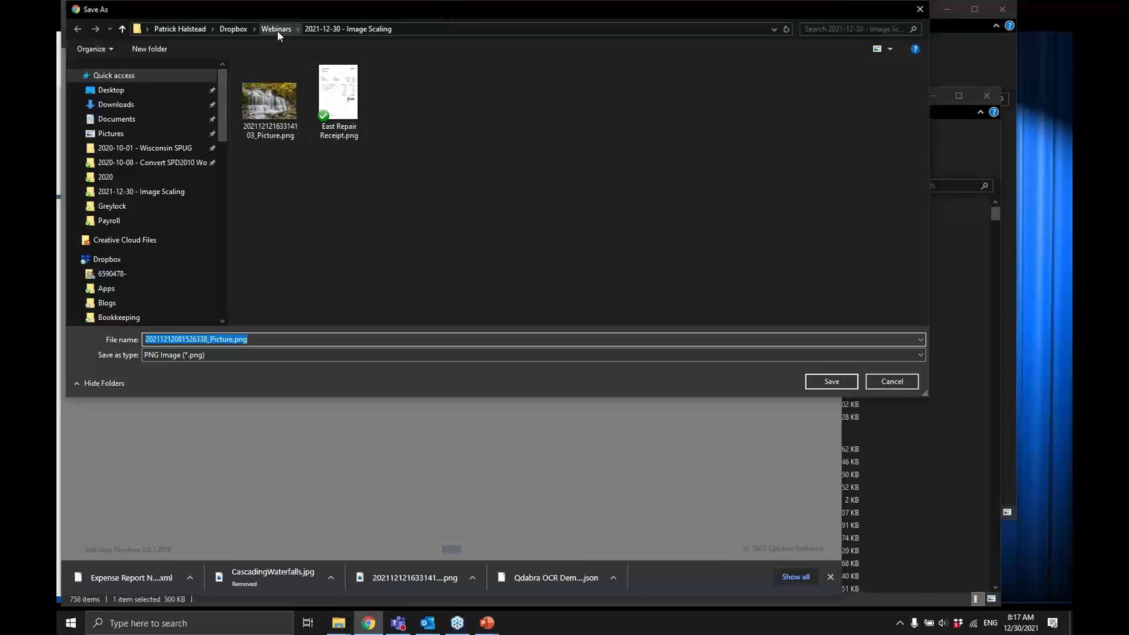
click(276, 30)
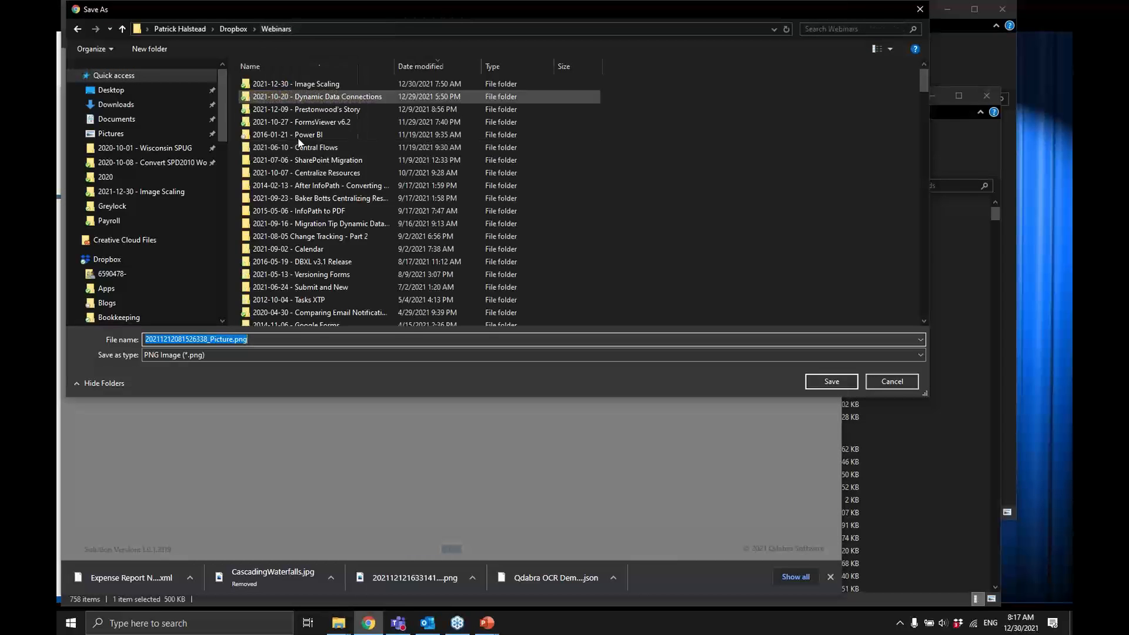
double_click(308, 80)
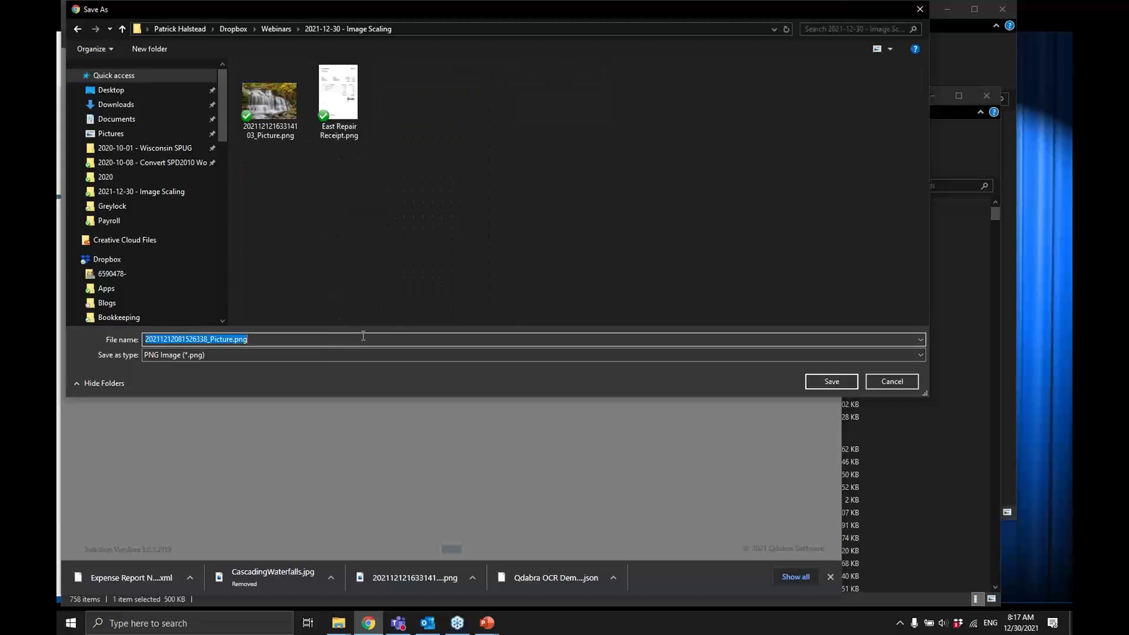
text(save demo)
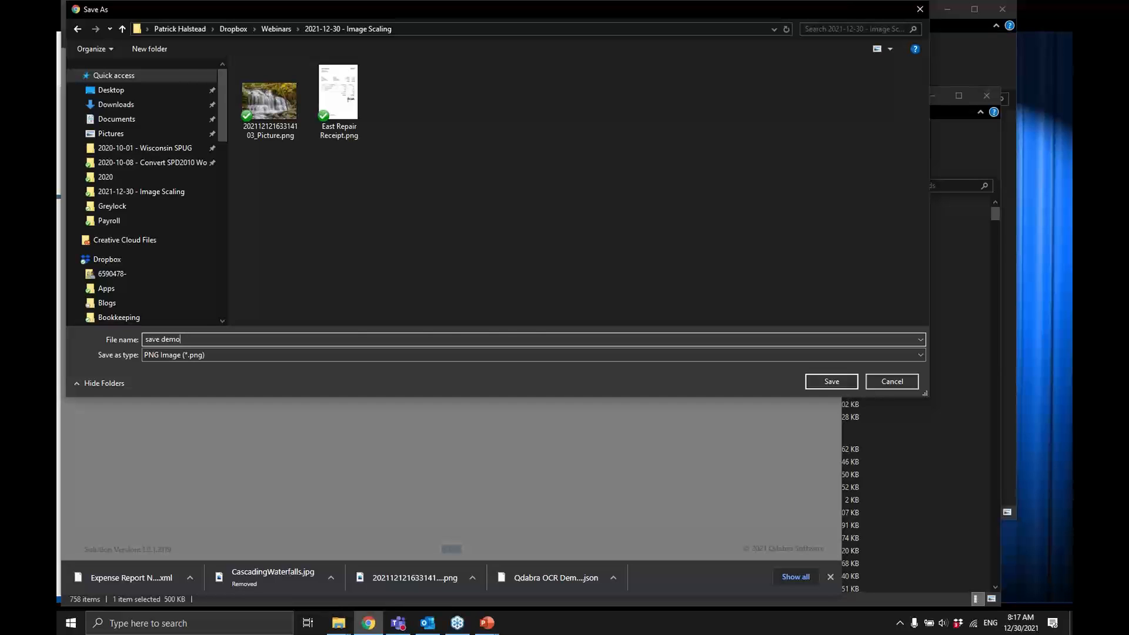
key(Return)
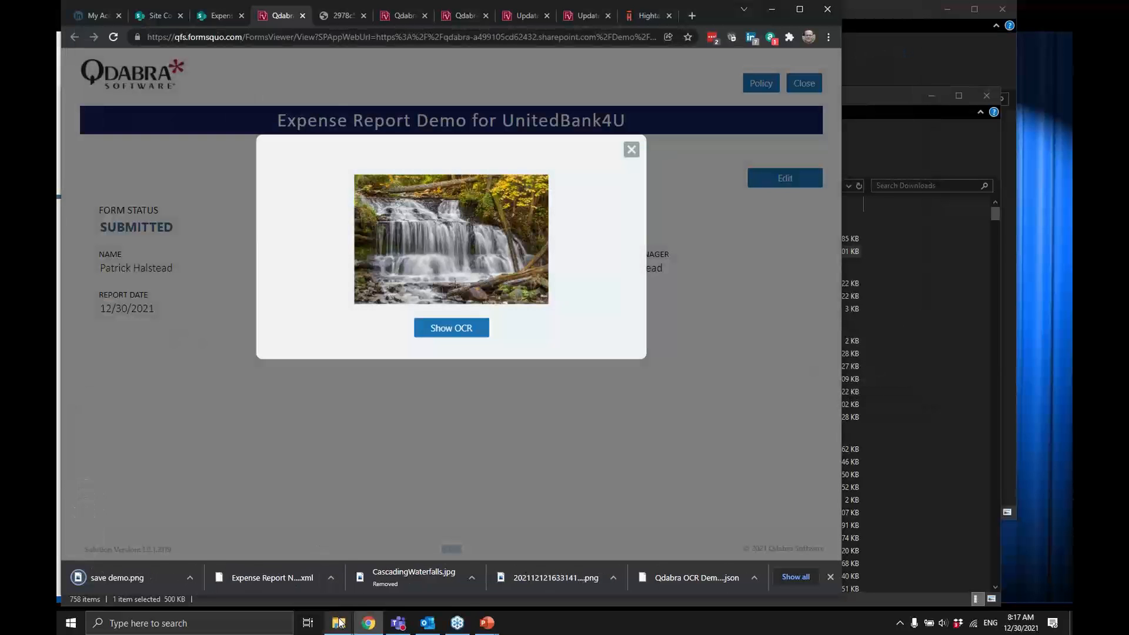
Check the size of save demo.png in the 2021-12-30 - Image Scaling folder, and close the receipt preview in the form.
mouse_move(339, 623)
click(309, 576)
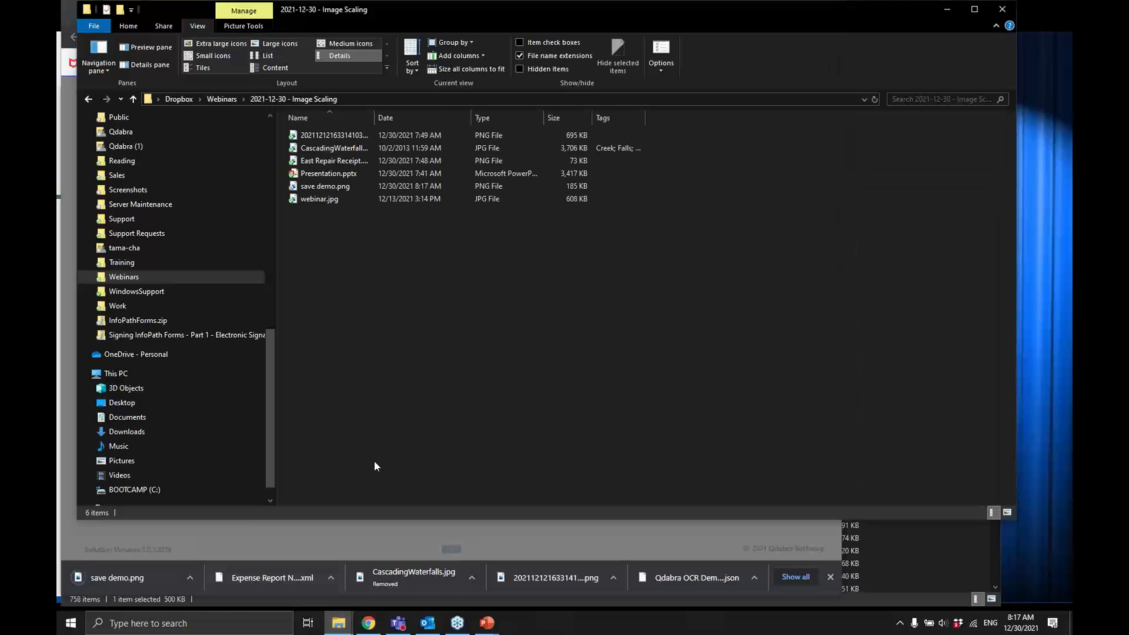
click(320, 186)
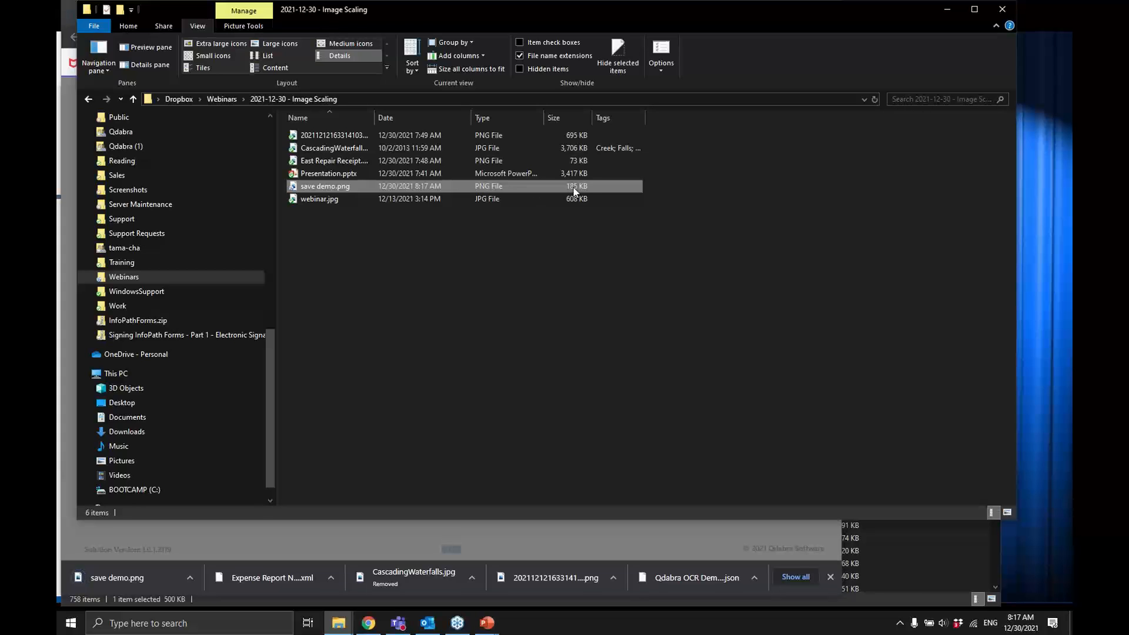
key(alt+Tab)
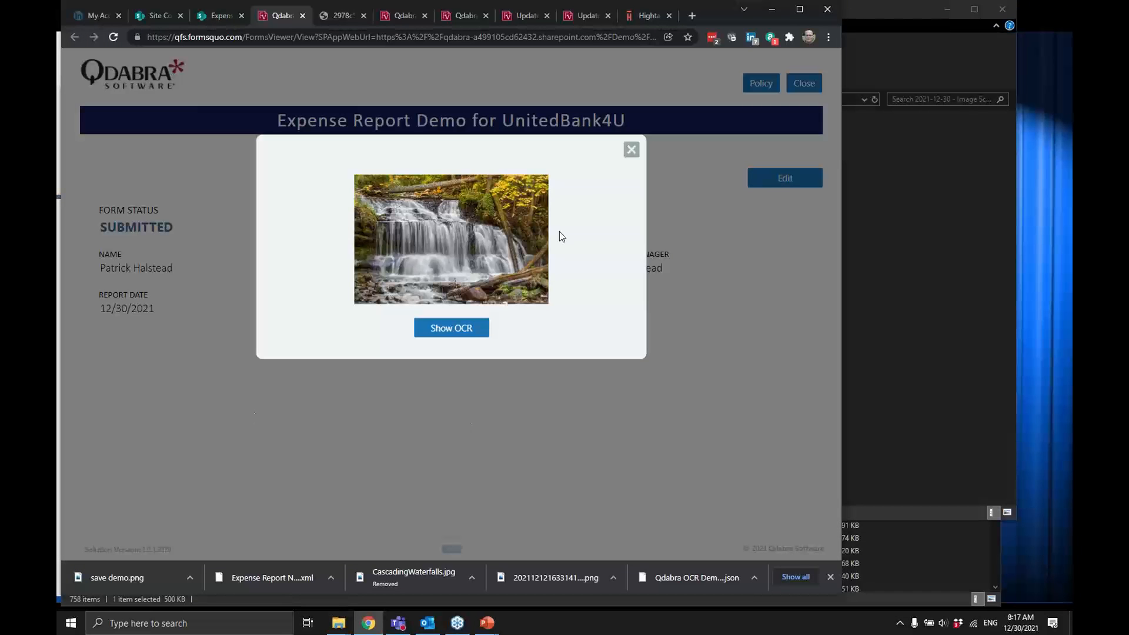
click(628, 150)
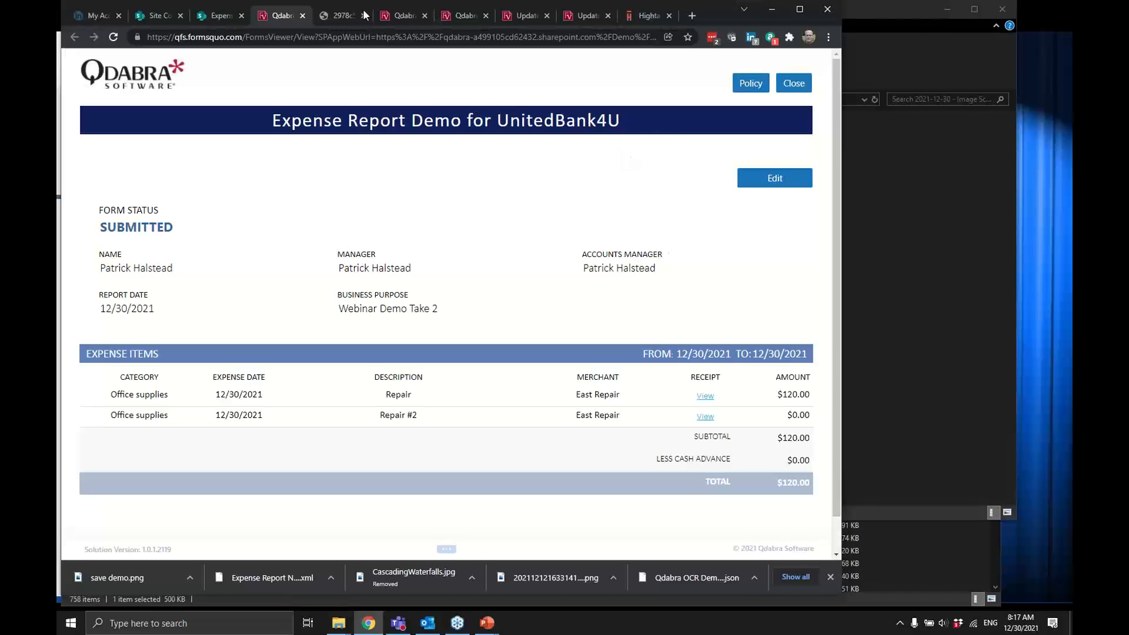
Acknowledge the pending submission in the other form, and open the Webinar demo expense report from the Expense Report Library.
click(403, 16)
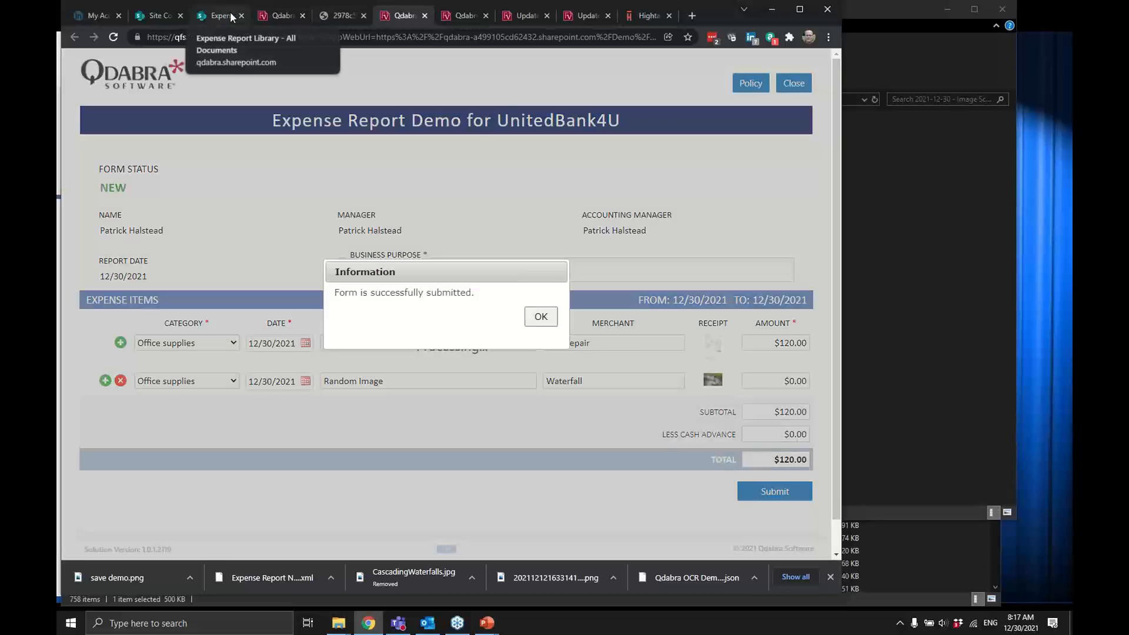
click(548, 317)
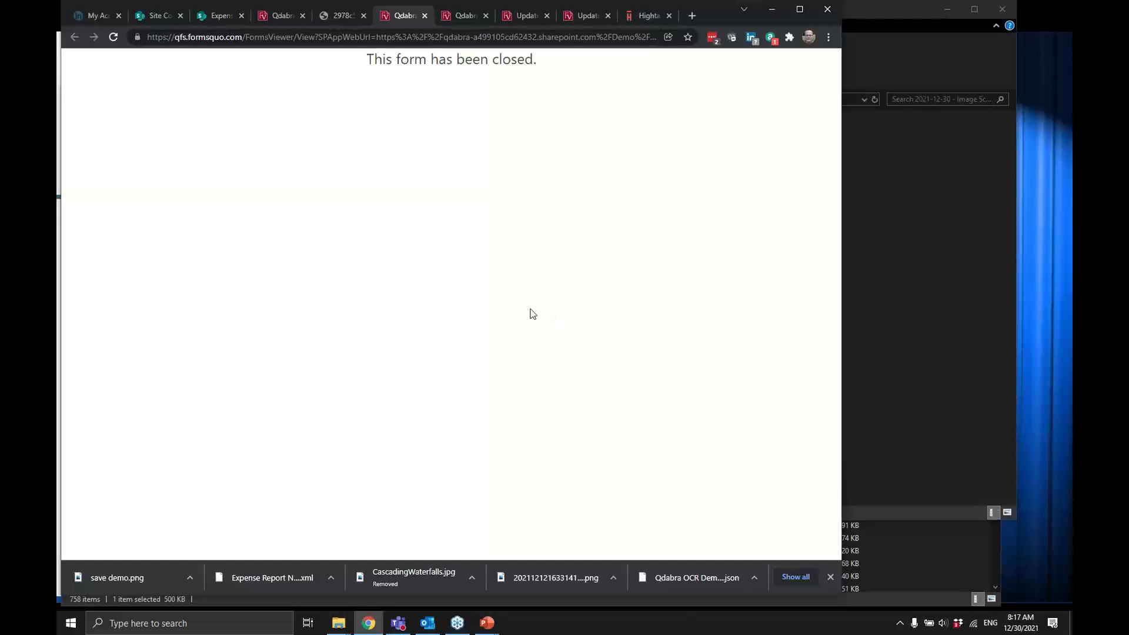
click(207, 17)
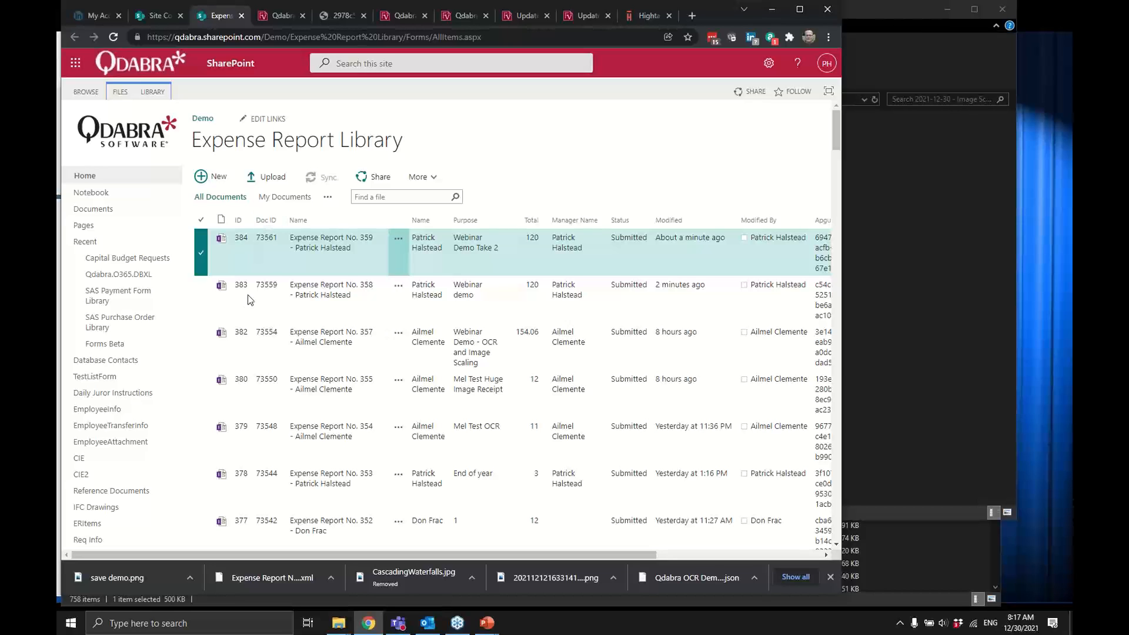
click(305, 287)
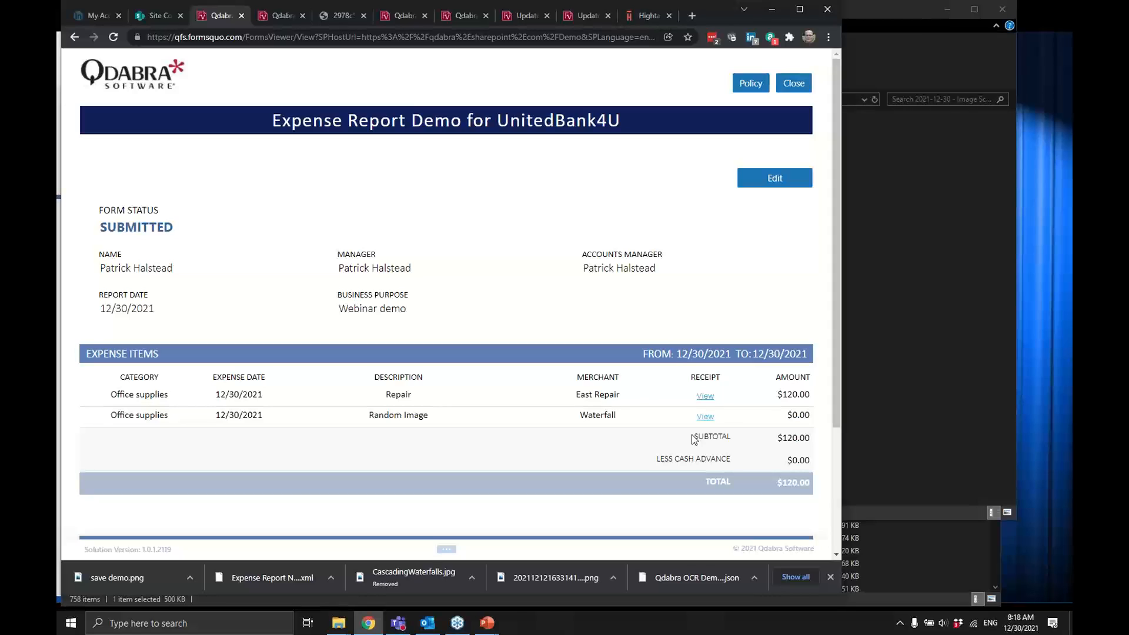
View the Repair item's receipt and read through its full OCR text.
click(705, 397)
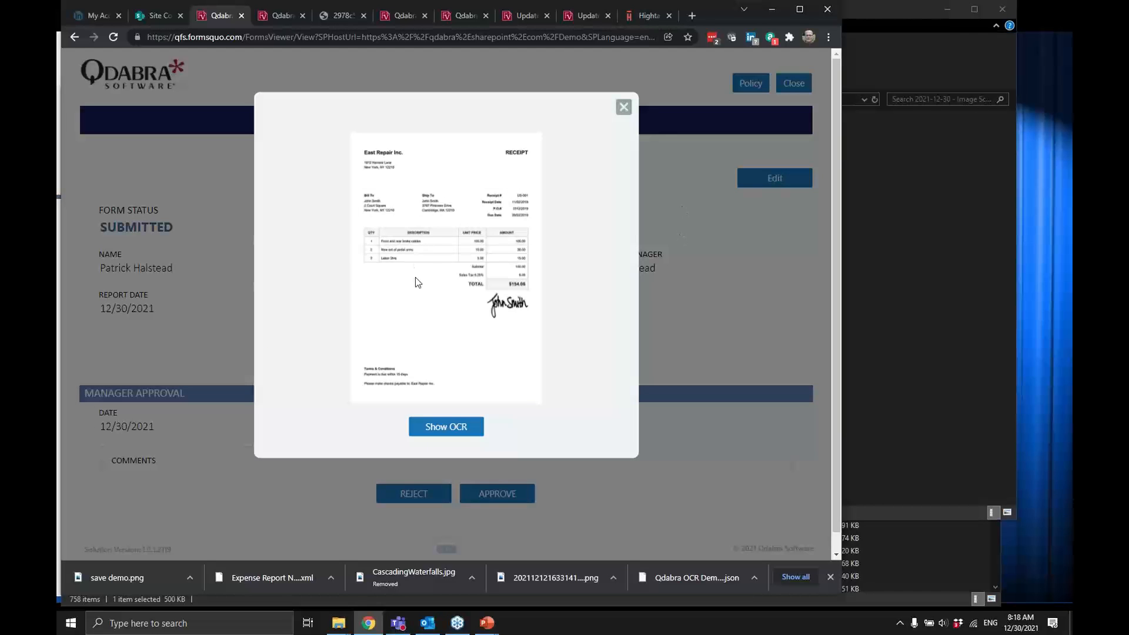
click(454, 428)
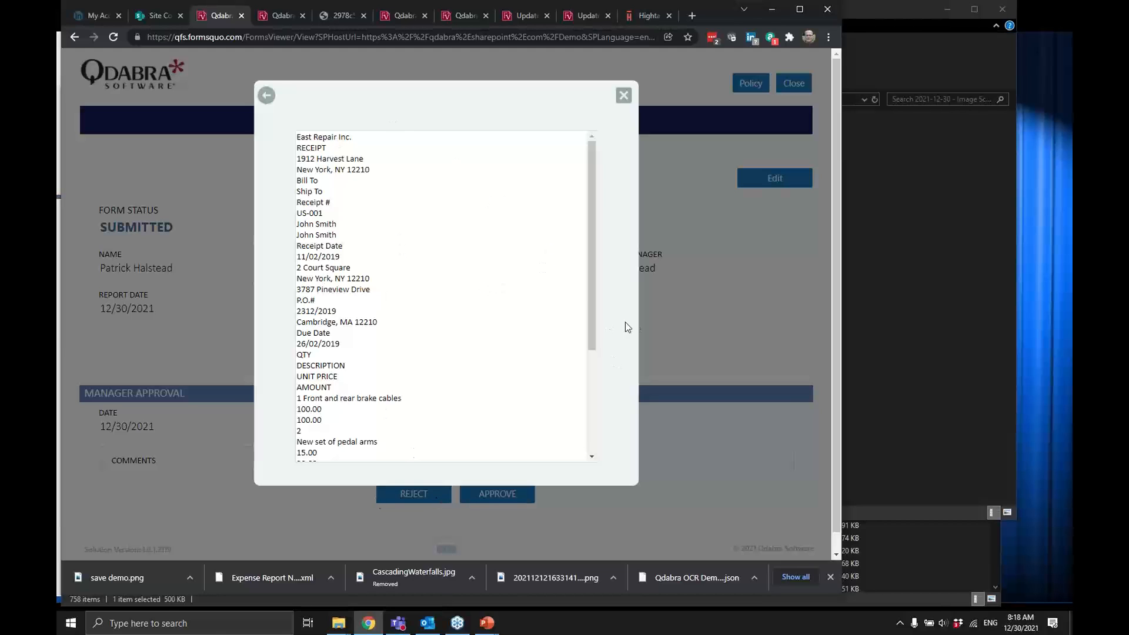
drag(592, 312, 592, 413)
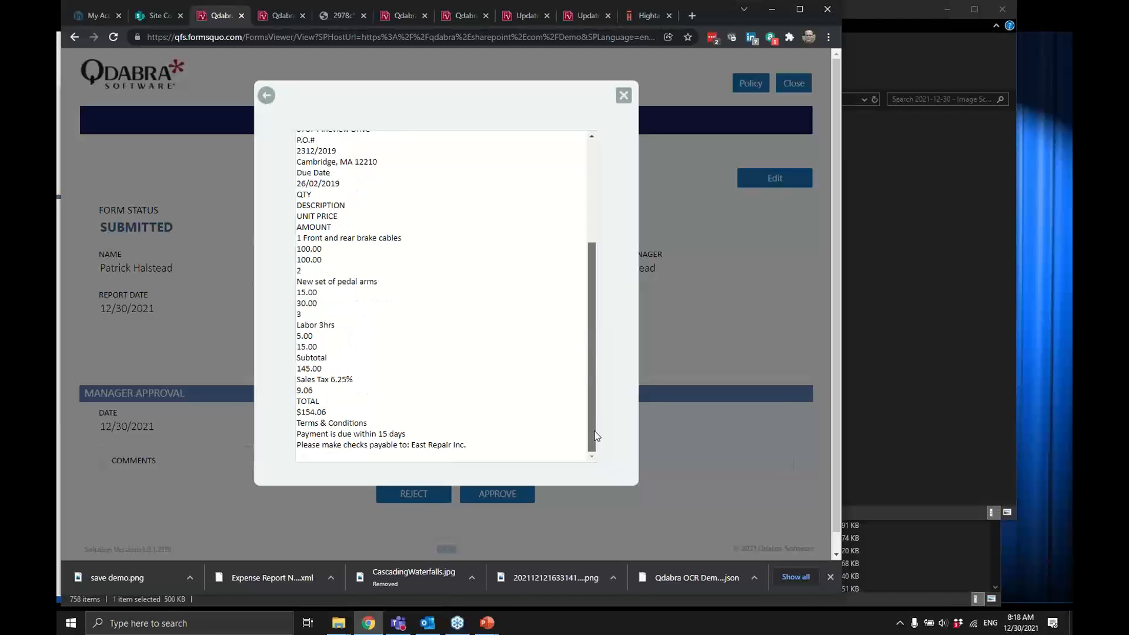
drag(493, 448, 469, 146)
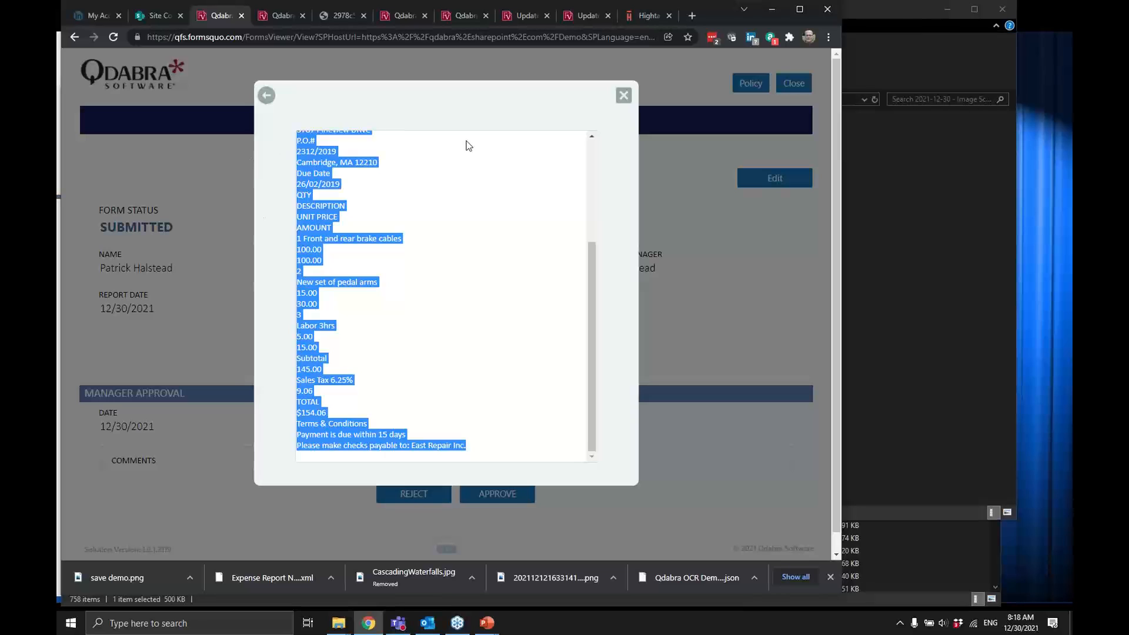
click(621, 99)
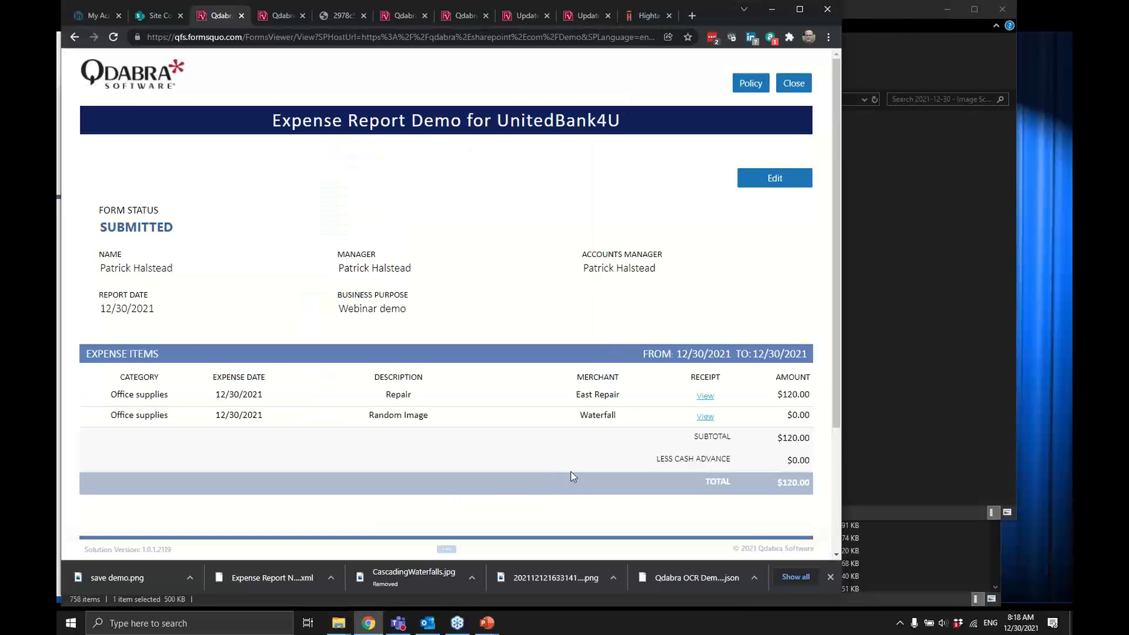
Save the Random Image item's waterfall receipt as "Save Demo 2" in the 2021-12-30 - Image Scaling folder.
click(704, 416)
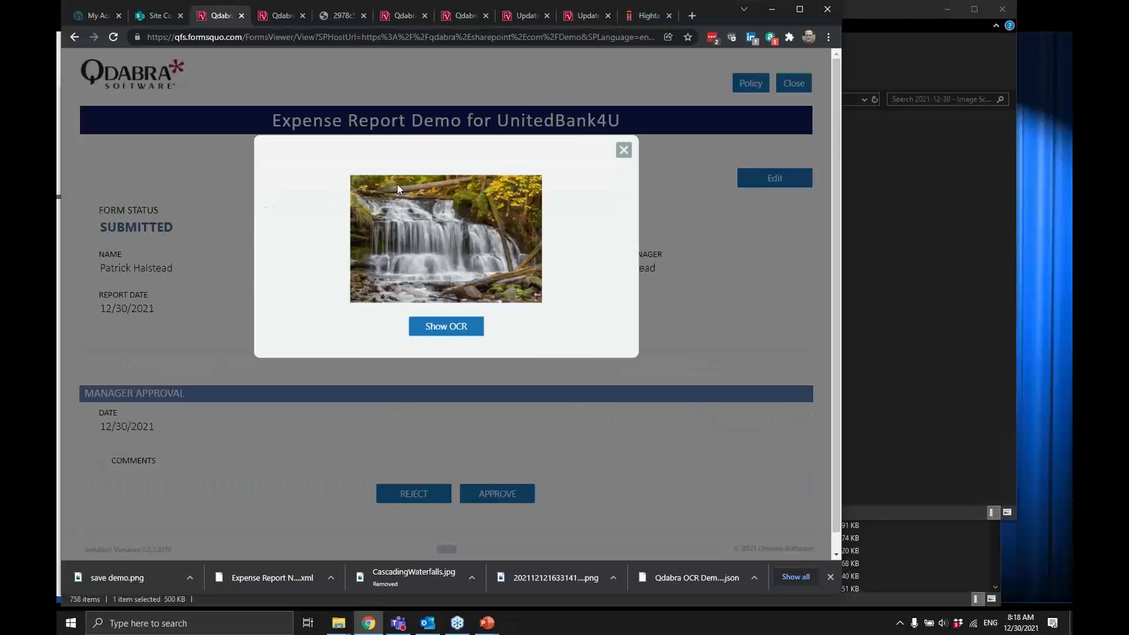
right_click(465, 261)
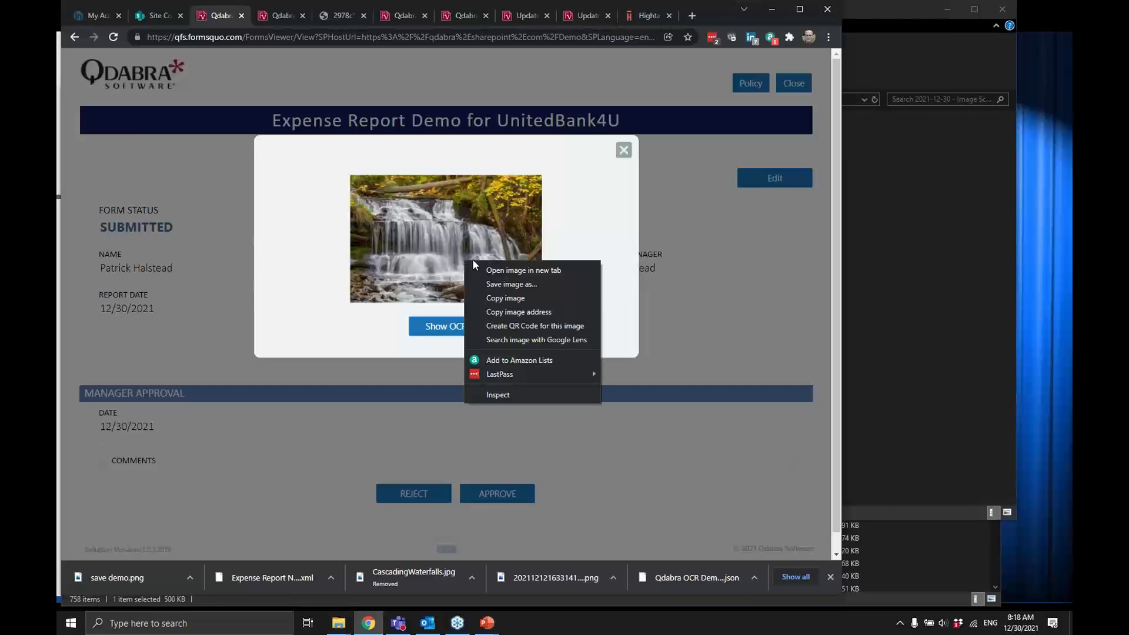
click(513, 288)
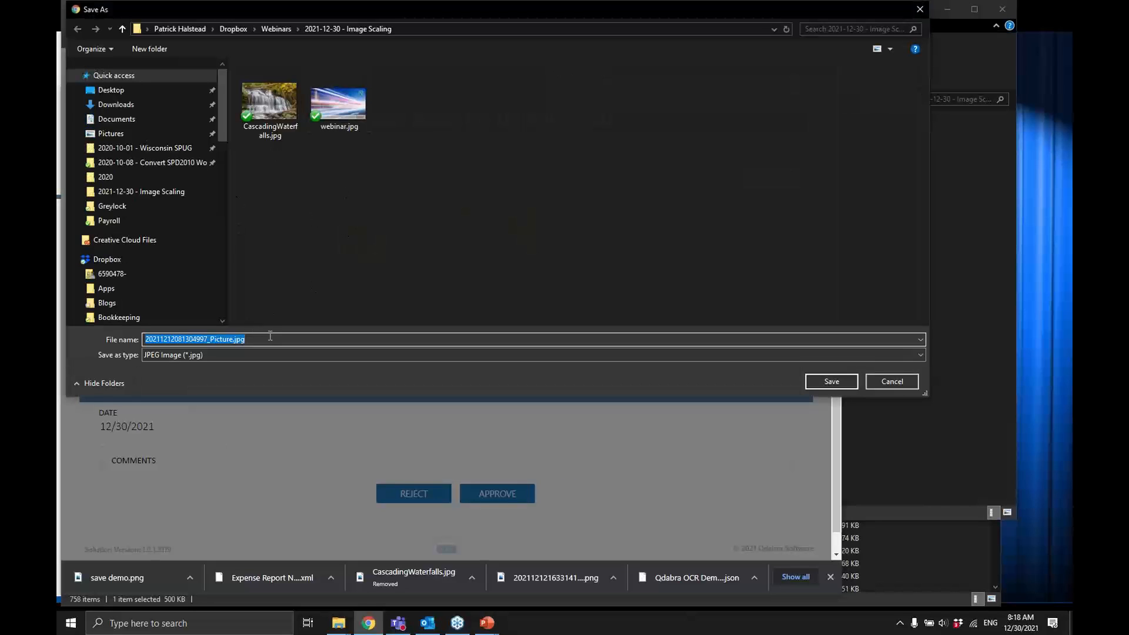
text(Save Demo 2)
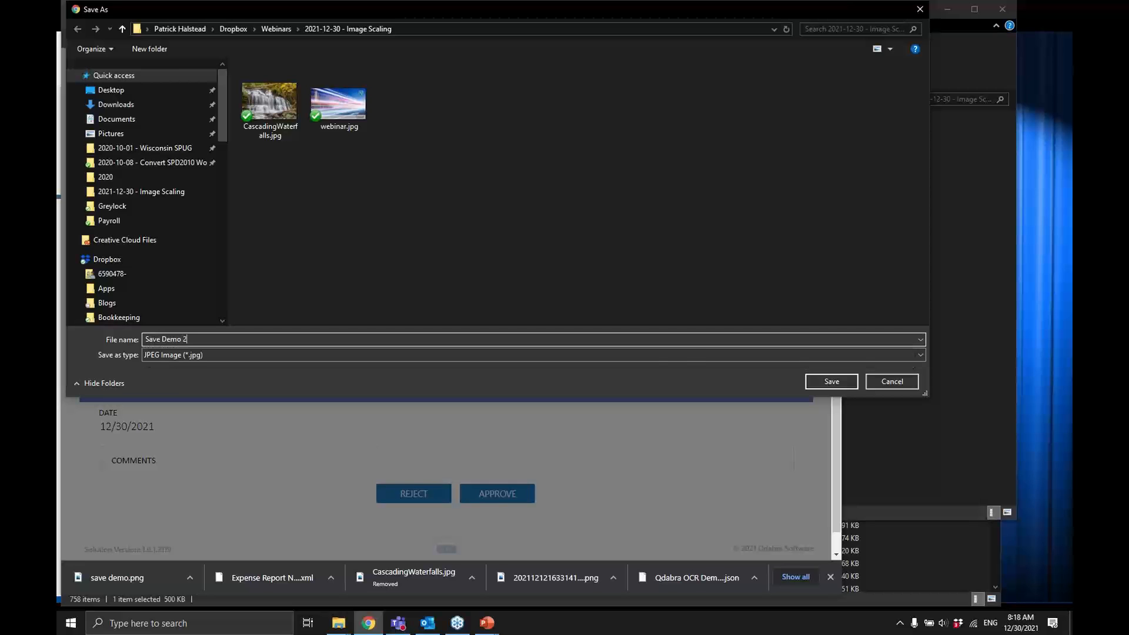
key(Return)
Compare the size of Save Demo 2.jpg with the other images in the folder, and close the receipt preview in the form.
key(alt+Tab)
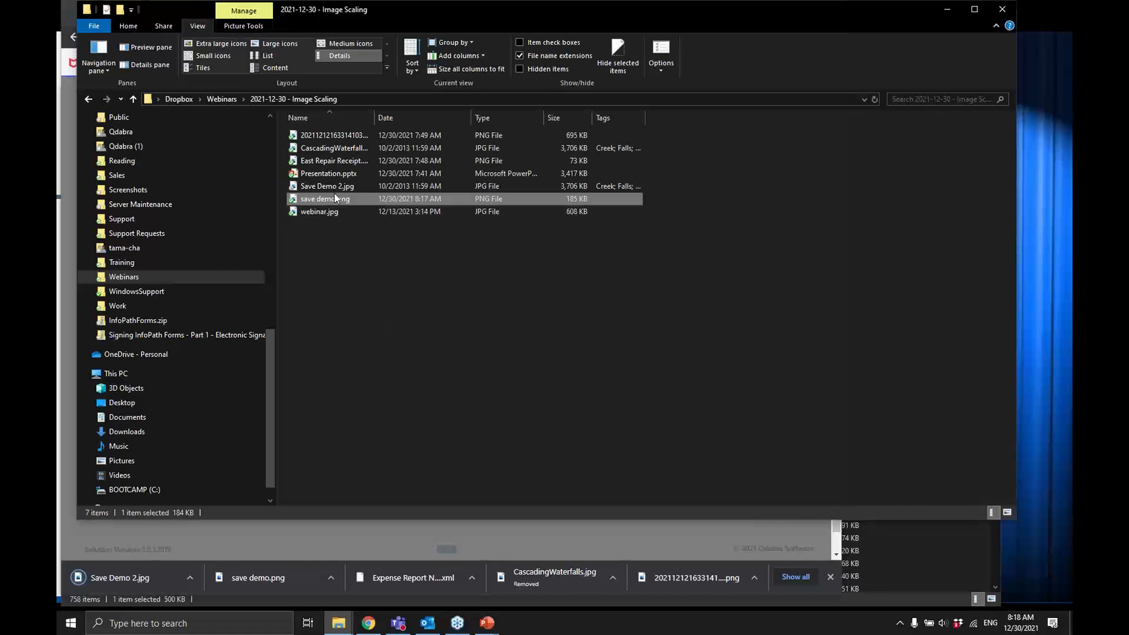
click(334, 187)
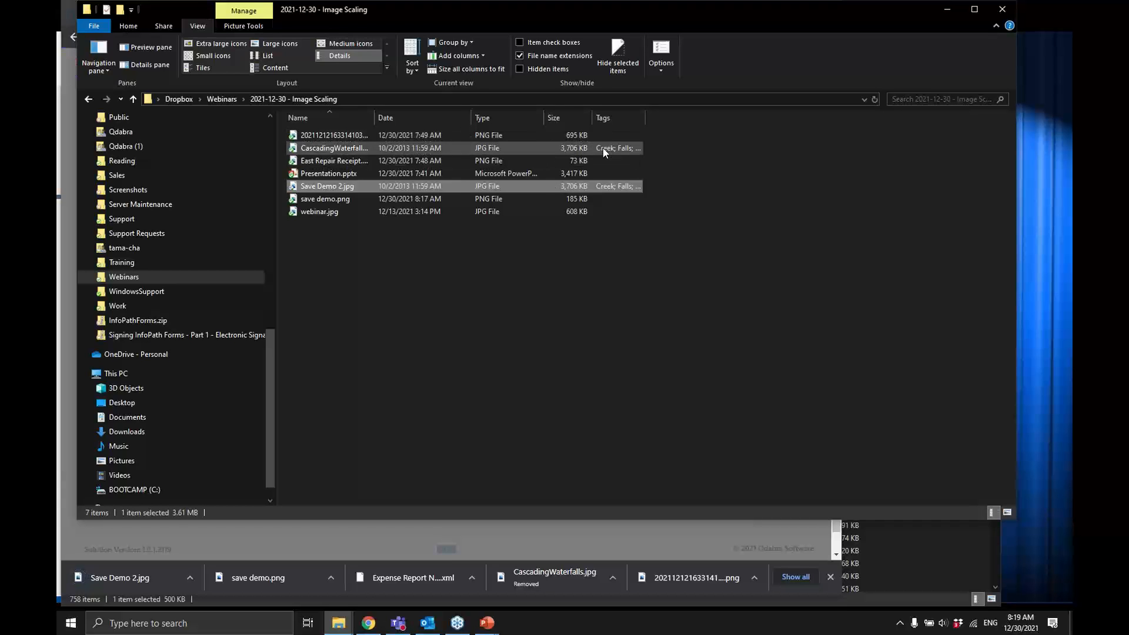
key(alt+Tab)
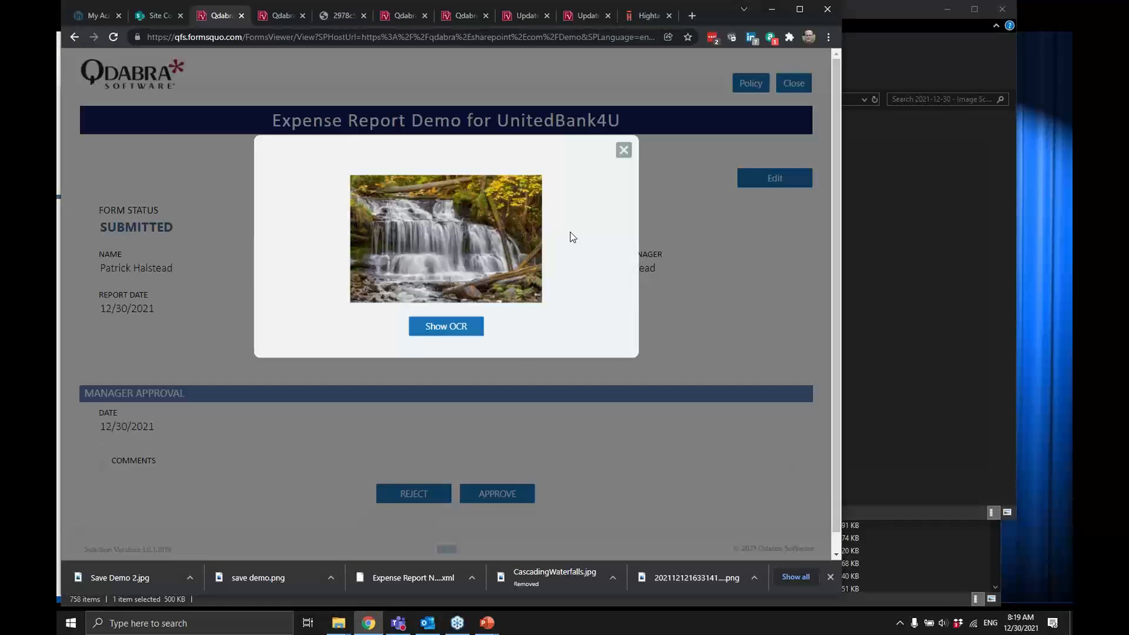
click(627, 153)
key(alt+Tab)
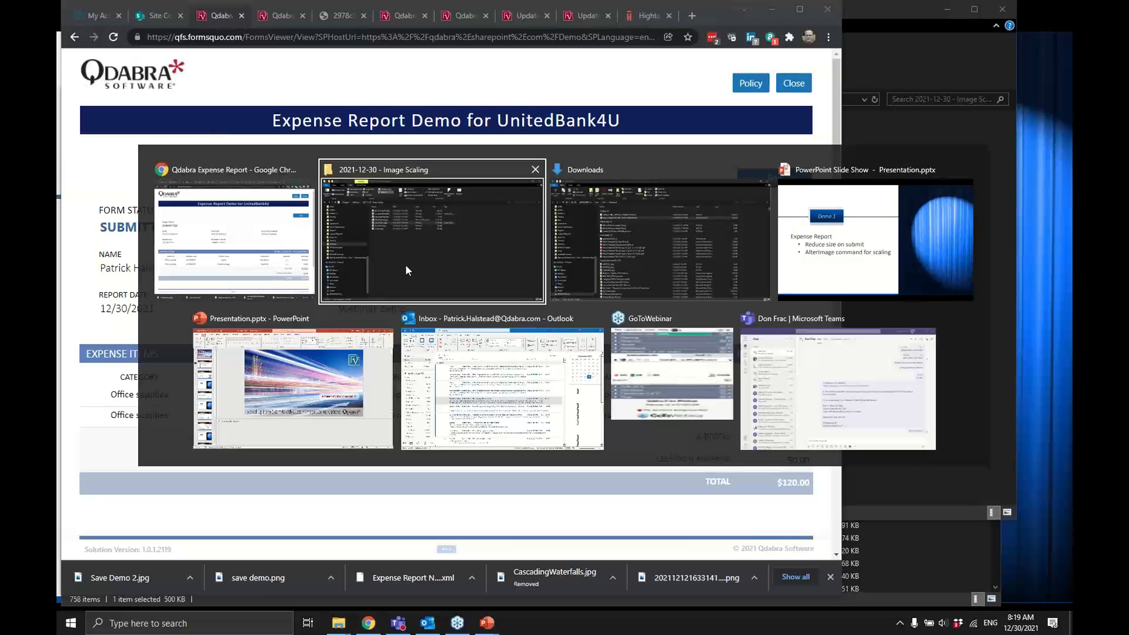
key(Escape)
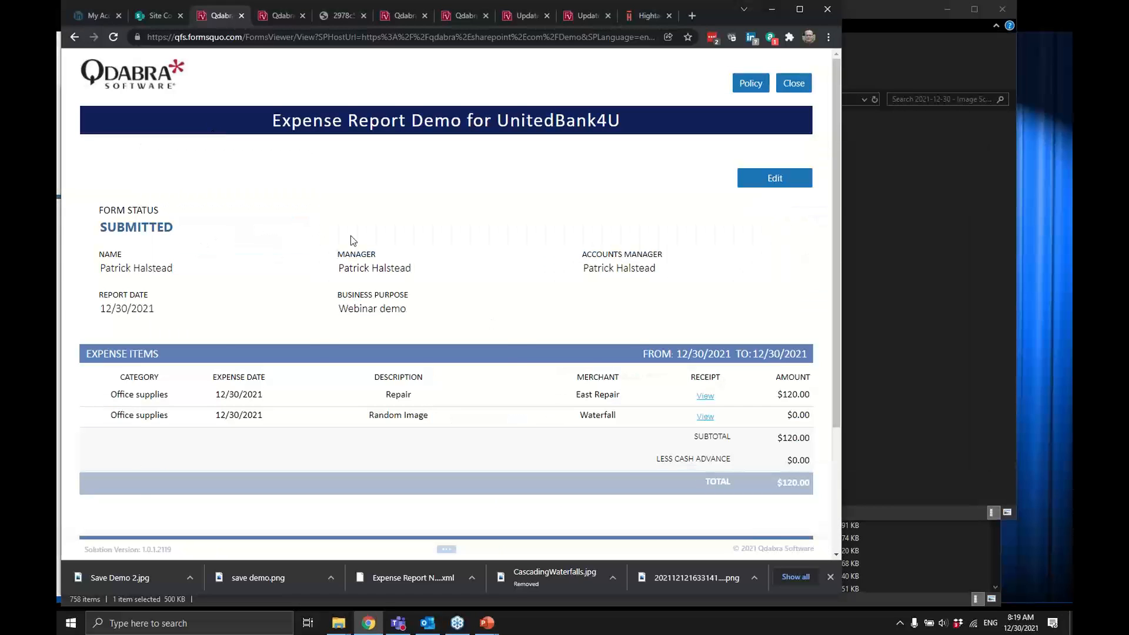
key(alt+Tab)
key(Tab)
key(alt+Tab)
key(alt+Tab)
key(alt+Tab)
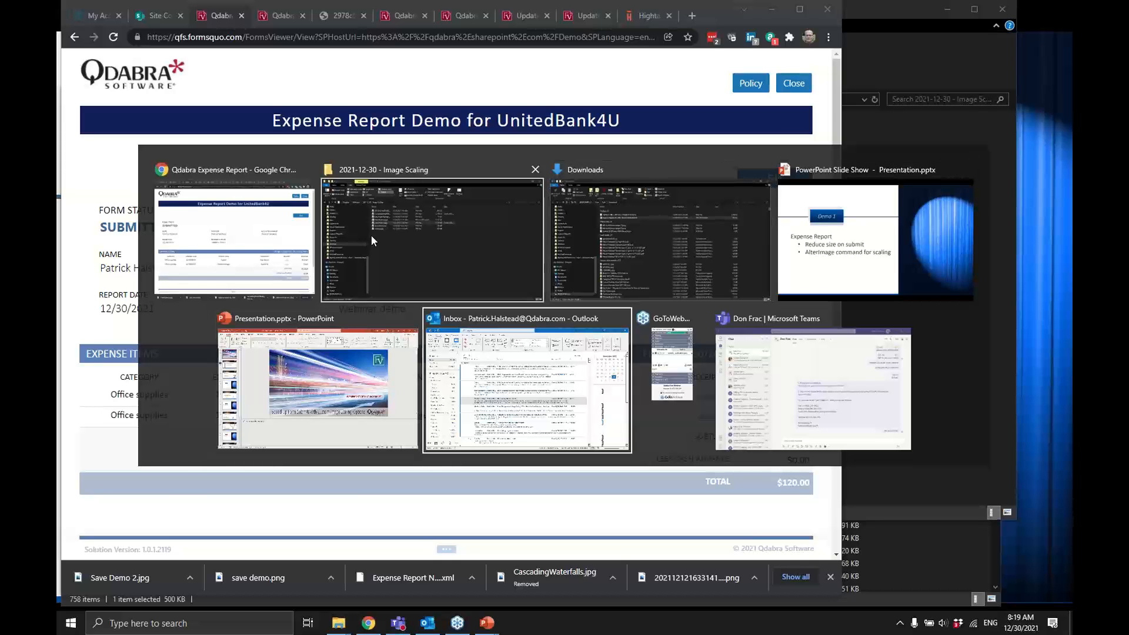